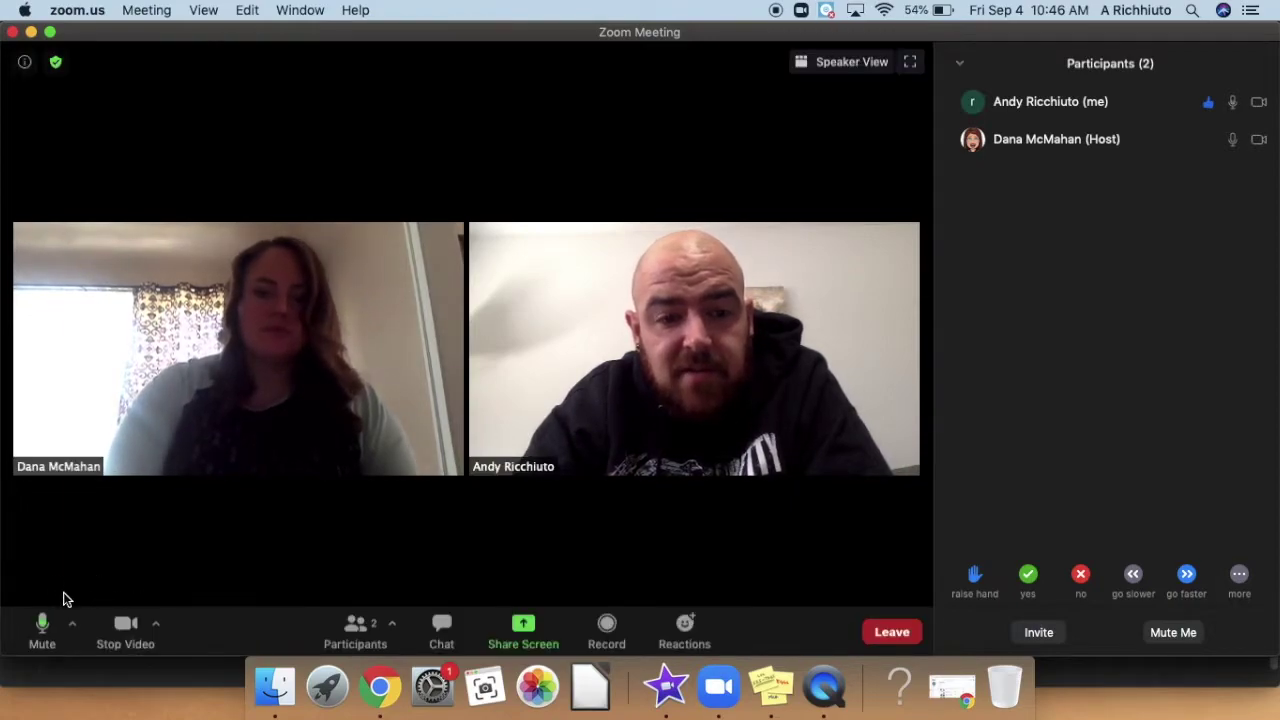
Step: Mute and unmute the microphone, and turn the camera video off and back on
left_click(42, 626)
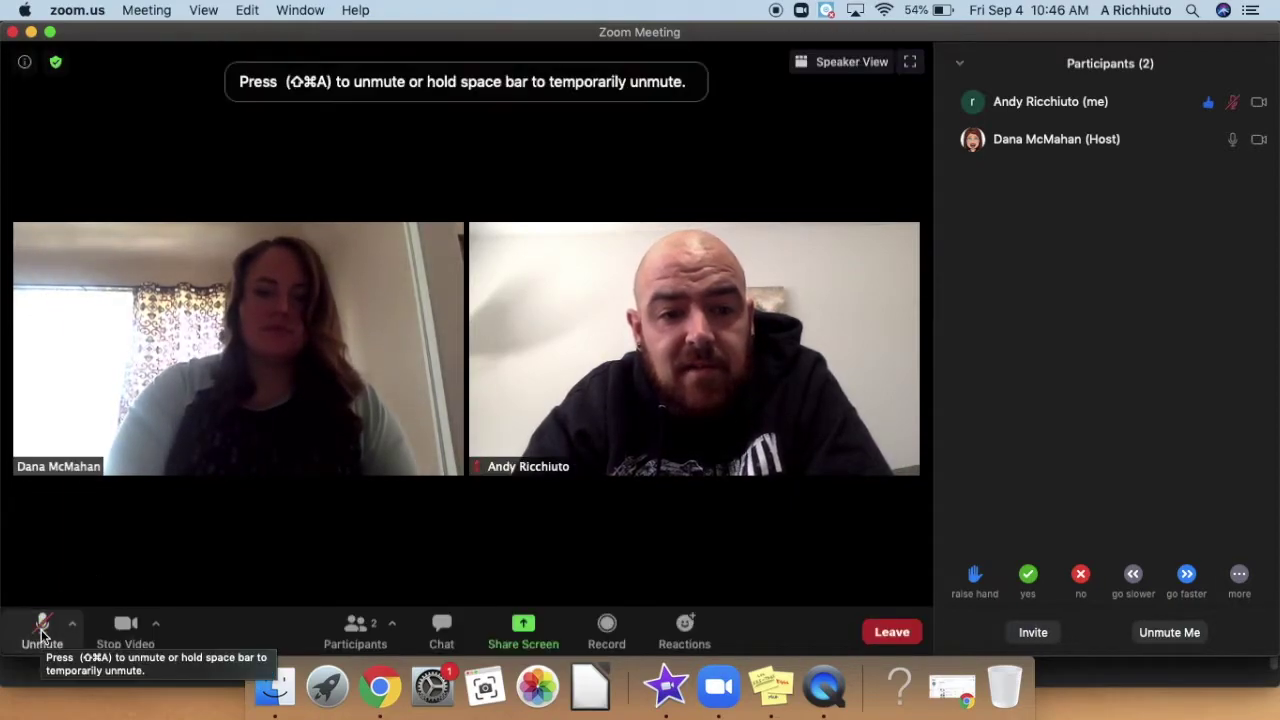
left_click(42, 628)
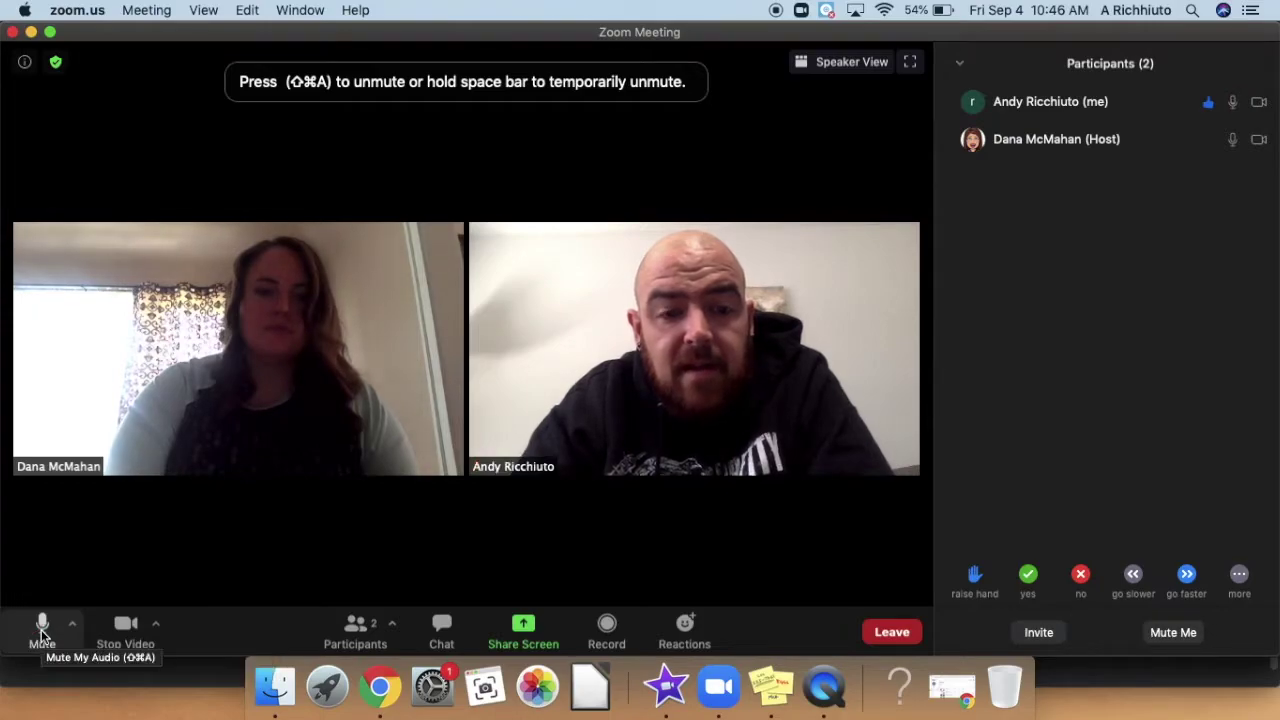
left_click(110, 636)
left_click(110, 636)
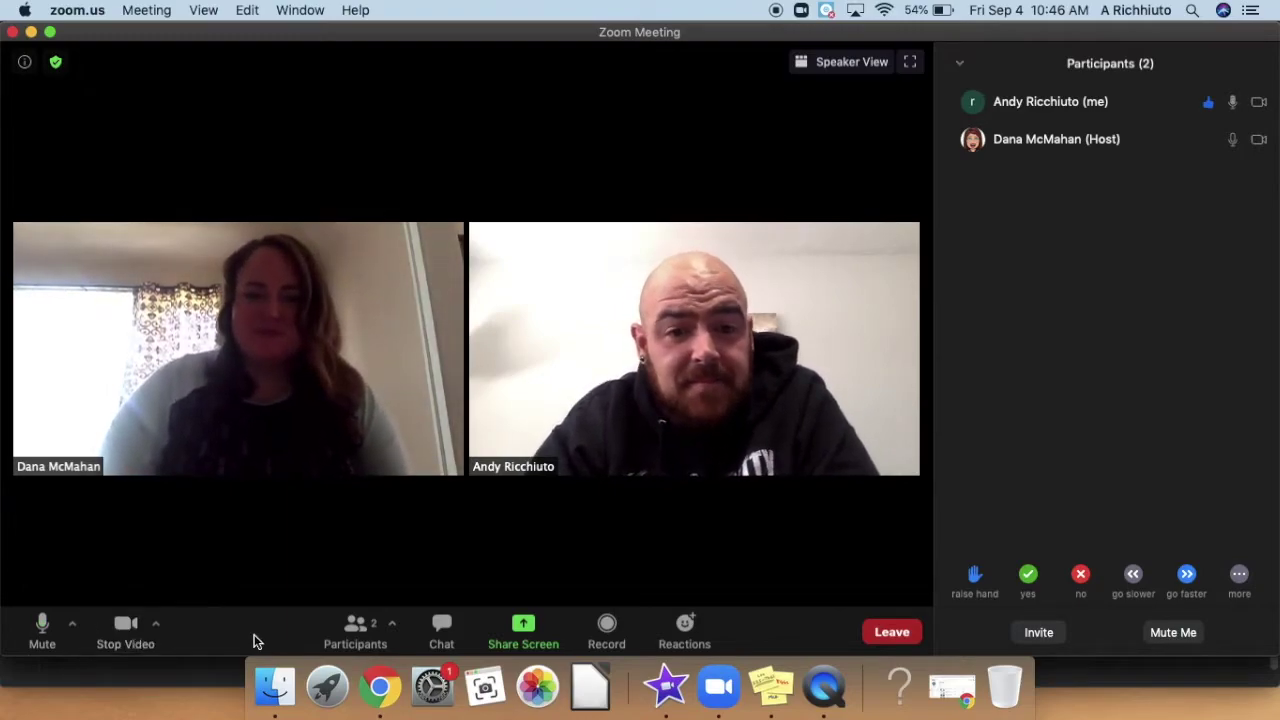
Step: Give nonverbal feedback in the participants list by raising a hand, answering yes, and switching the answer to no
left_click(351, 632)
left_click(500, 630)
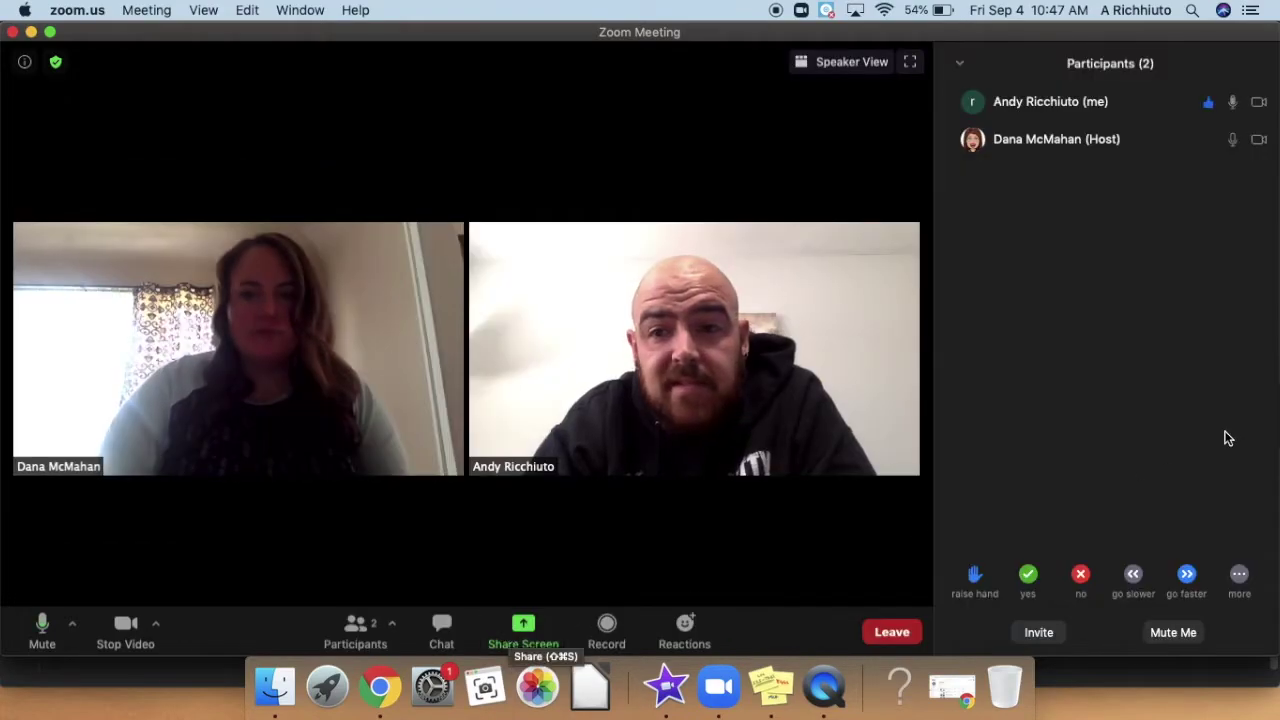
mouse_move(1115, 118)
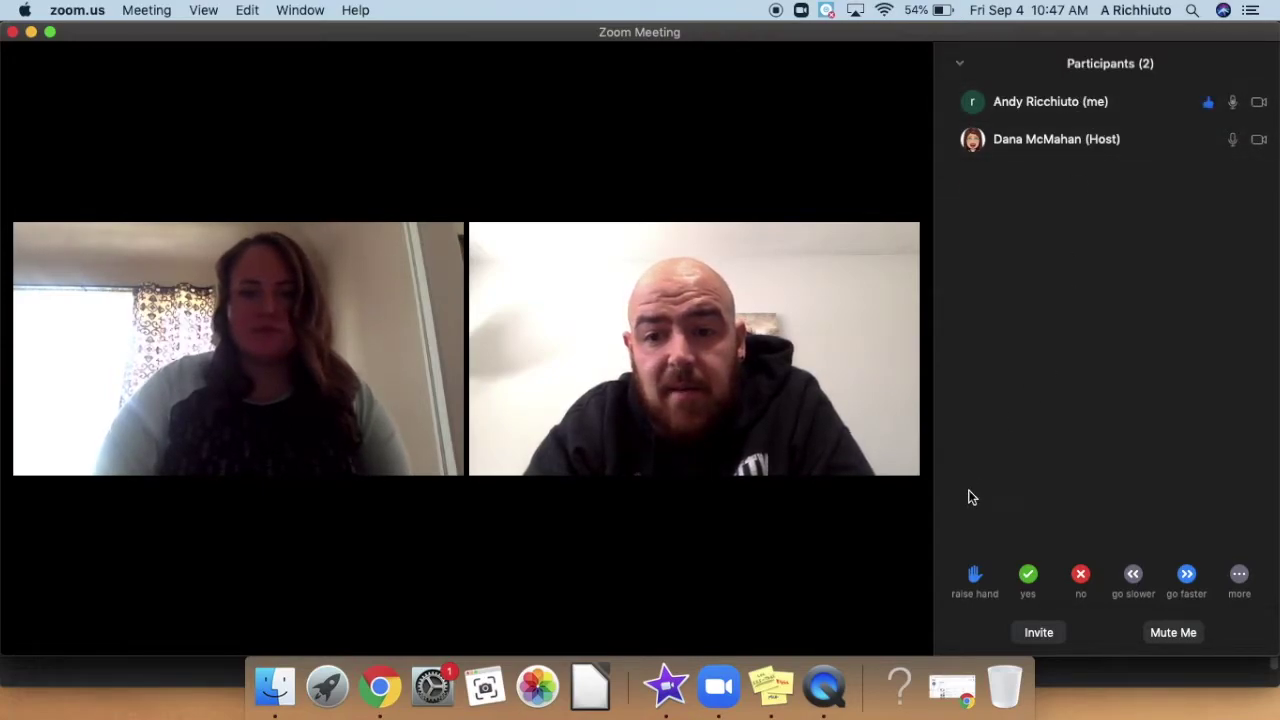
mouse_move(592, 597)
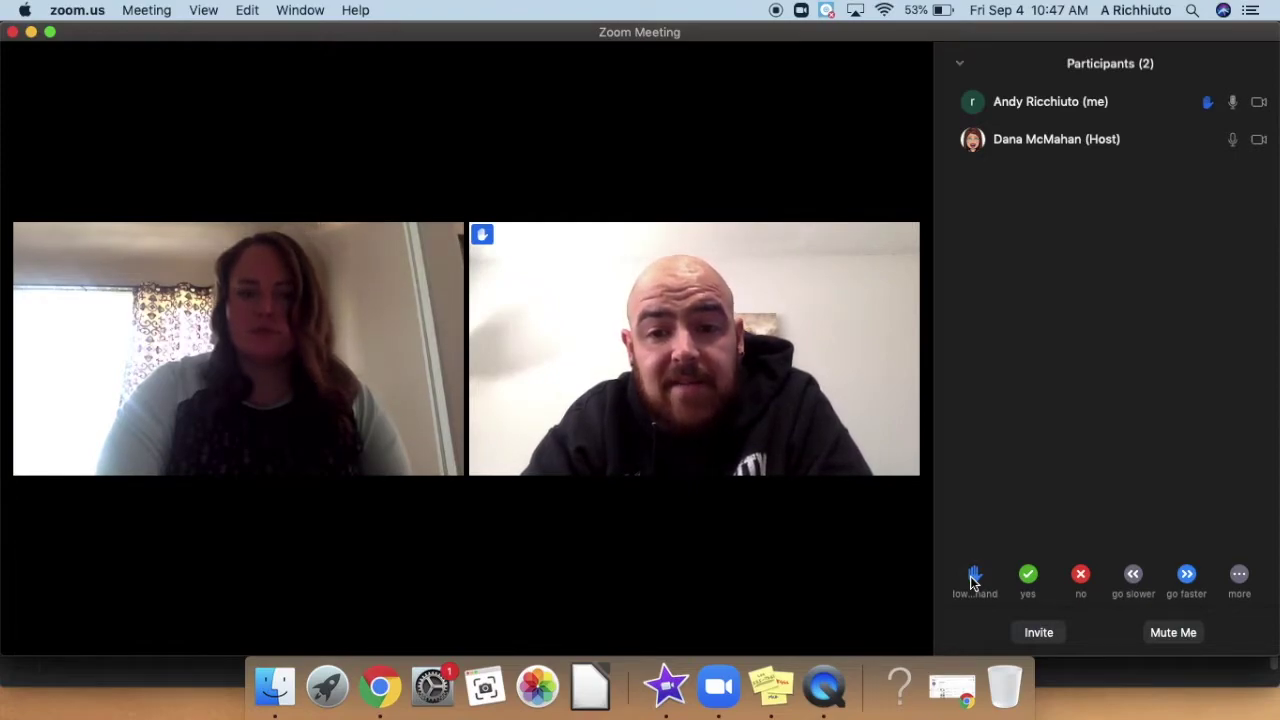
left_click(1029, 576)
left_click(1076, 580)
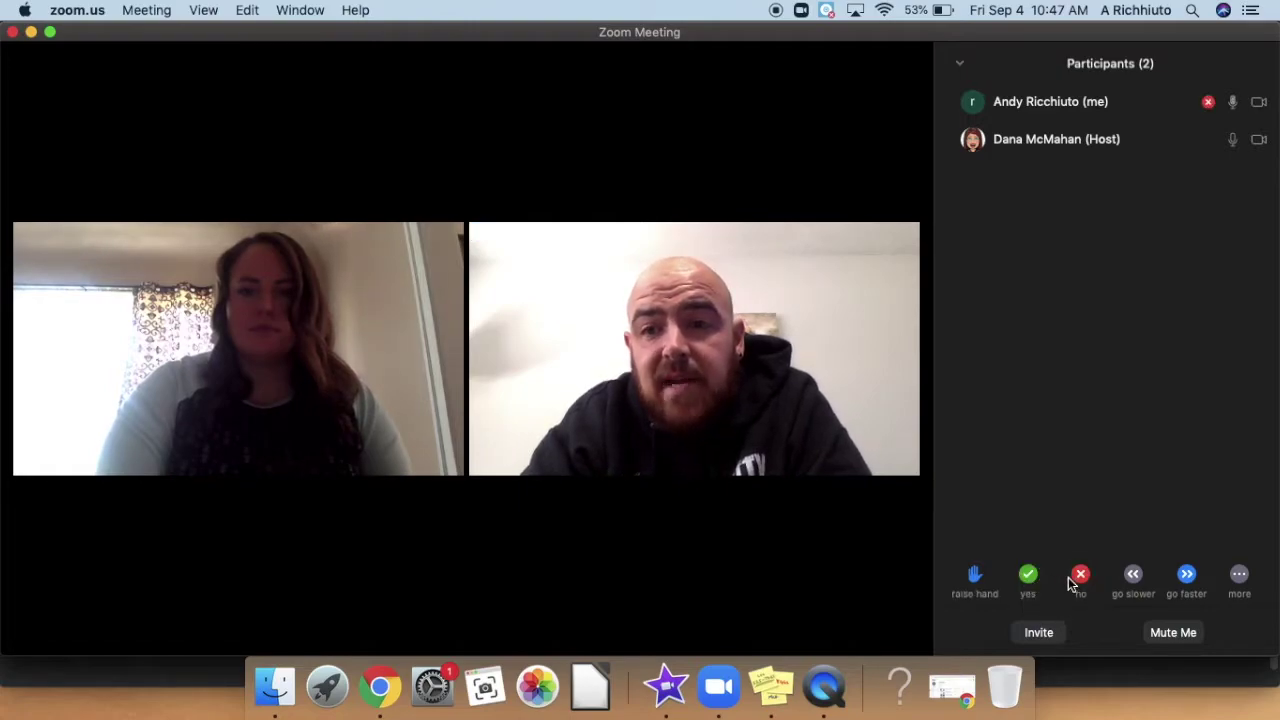
left_click(1241, 584)
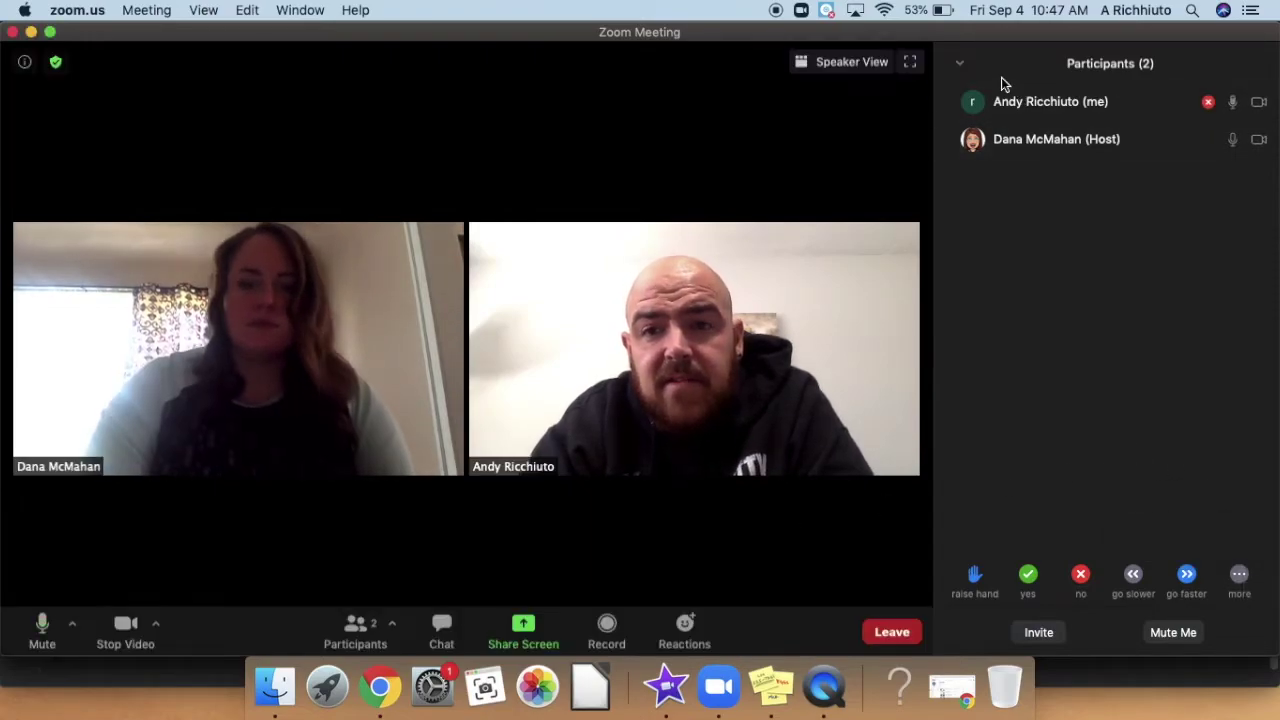
Step: Close the participants list so the video gallery fills the meeting window
left_click(959, 63)
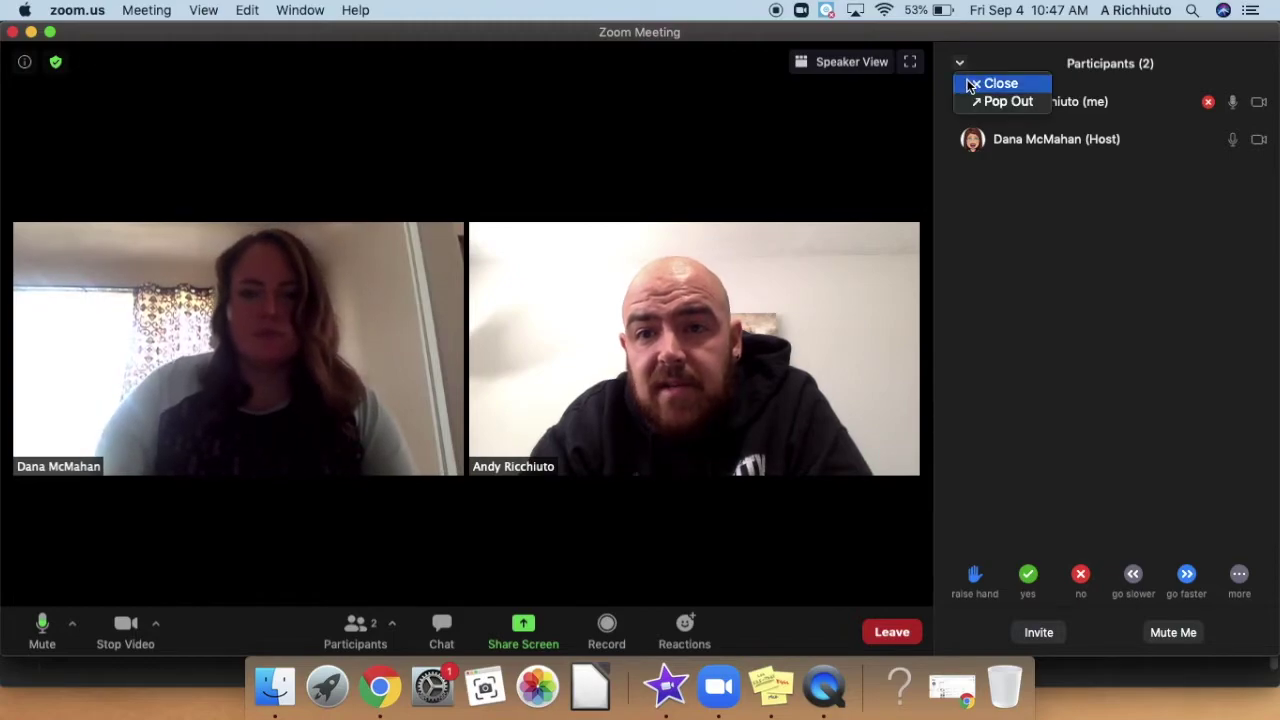
left_click(970, 86)
left_click(520, 640)
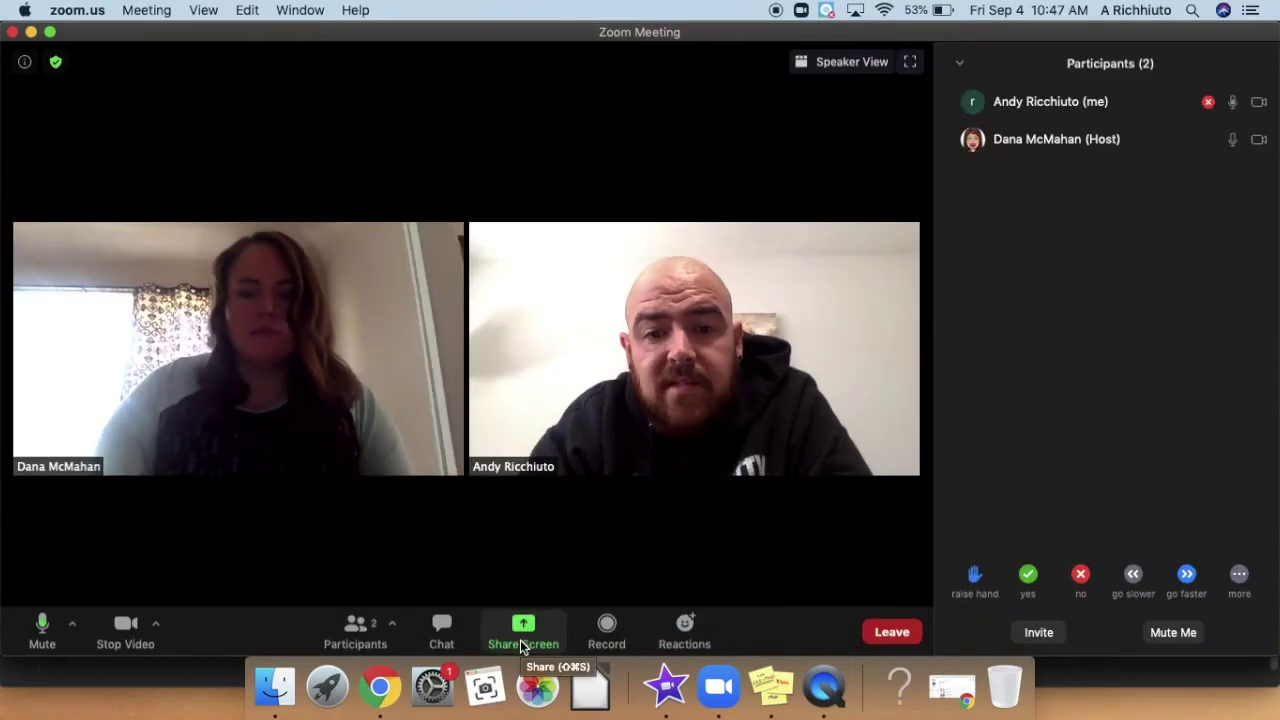
left_click(355, 632)
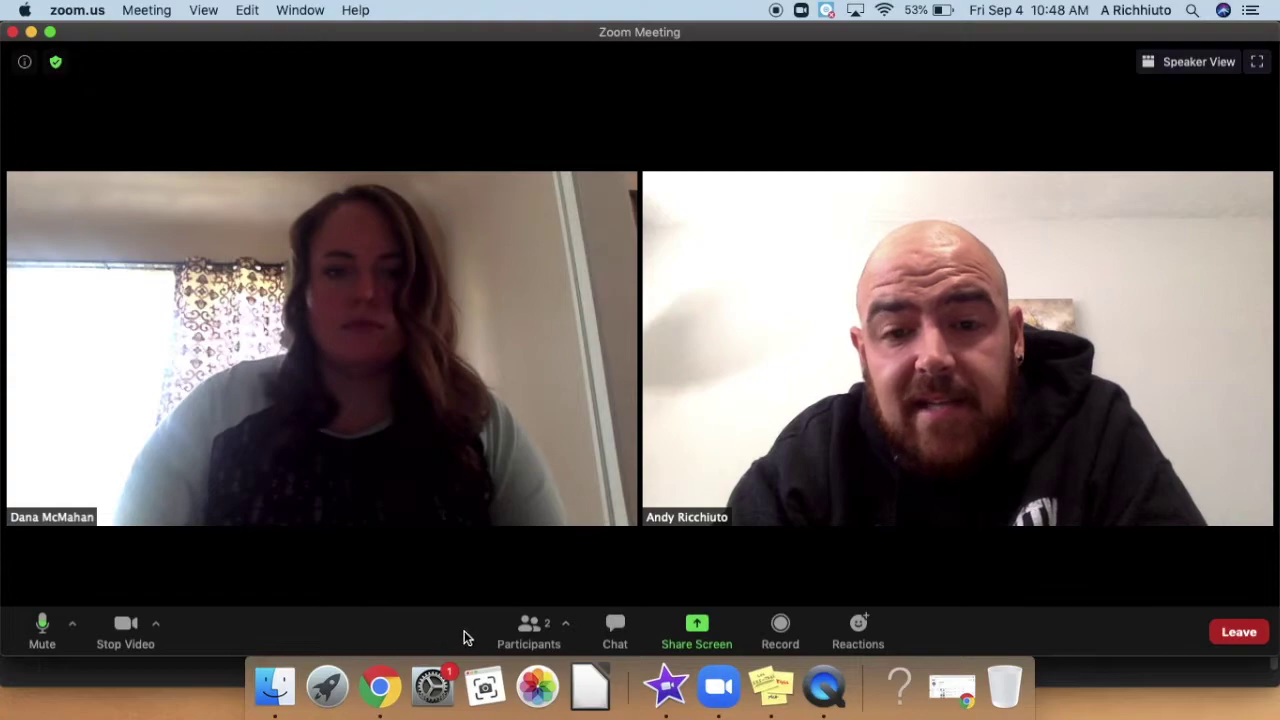
Step: Send the message "I have a question" to everyone in the meeting chat and close the chat
left_click(624, 630)
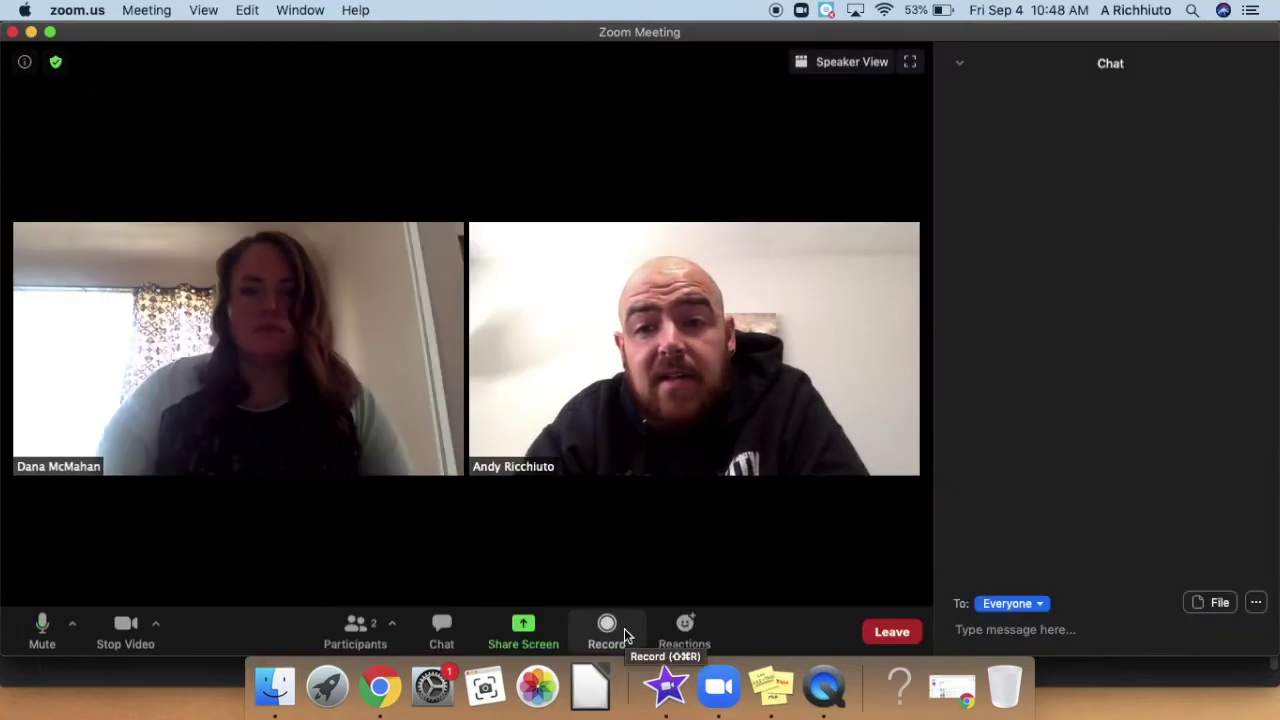
left_click(975, 630)
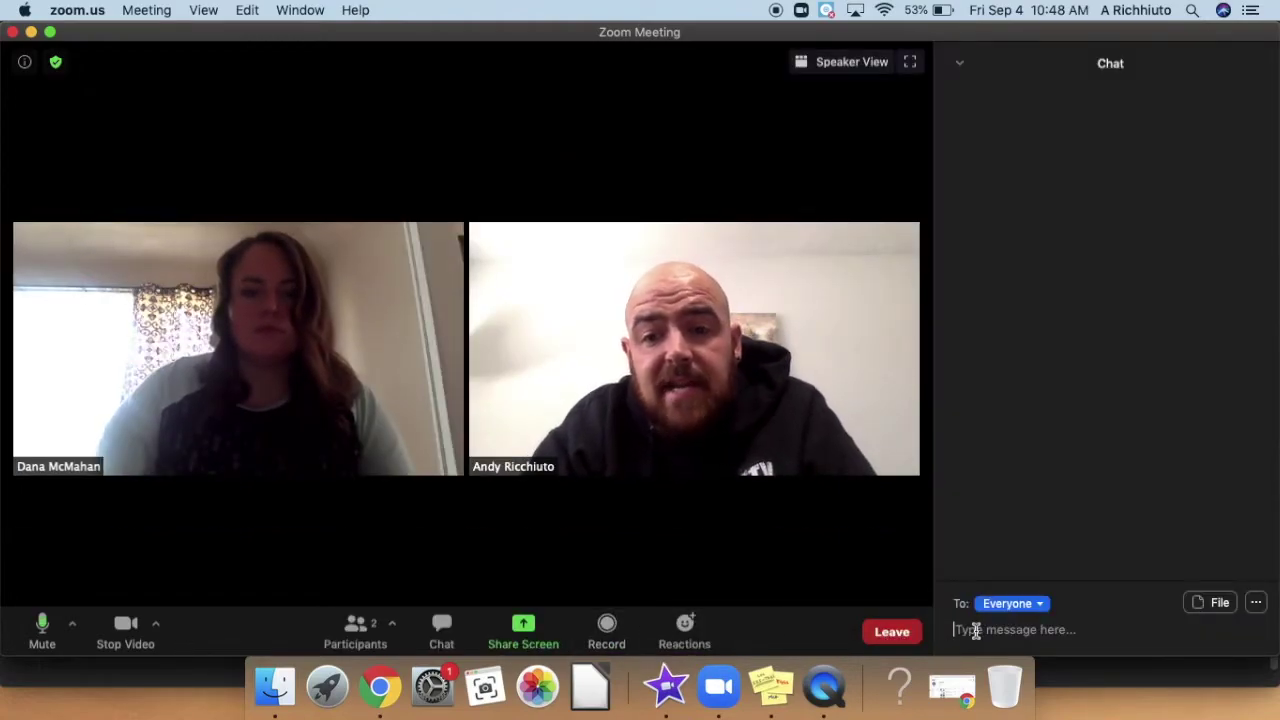
type("I have a question")
key("Return")
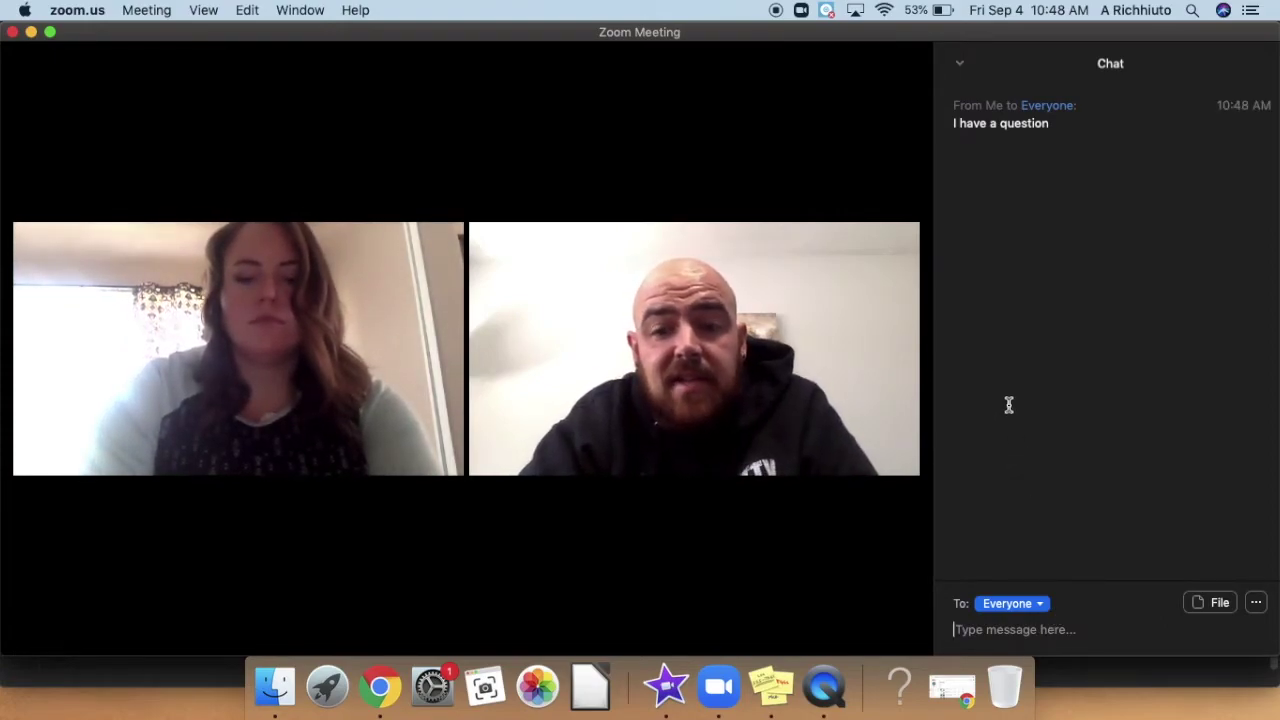
mouse_move(877, 517)
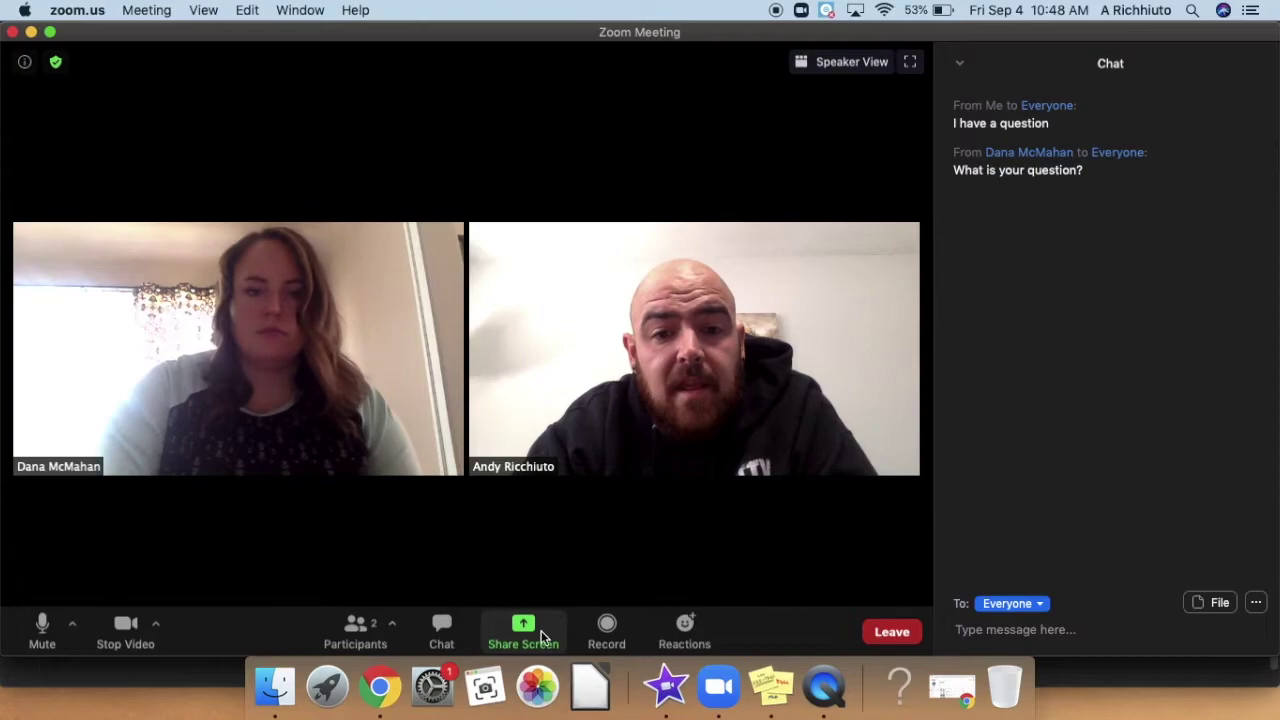
left_click(959, 66)
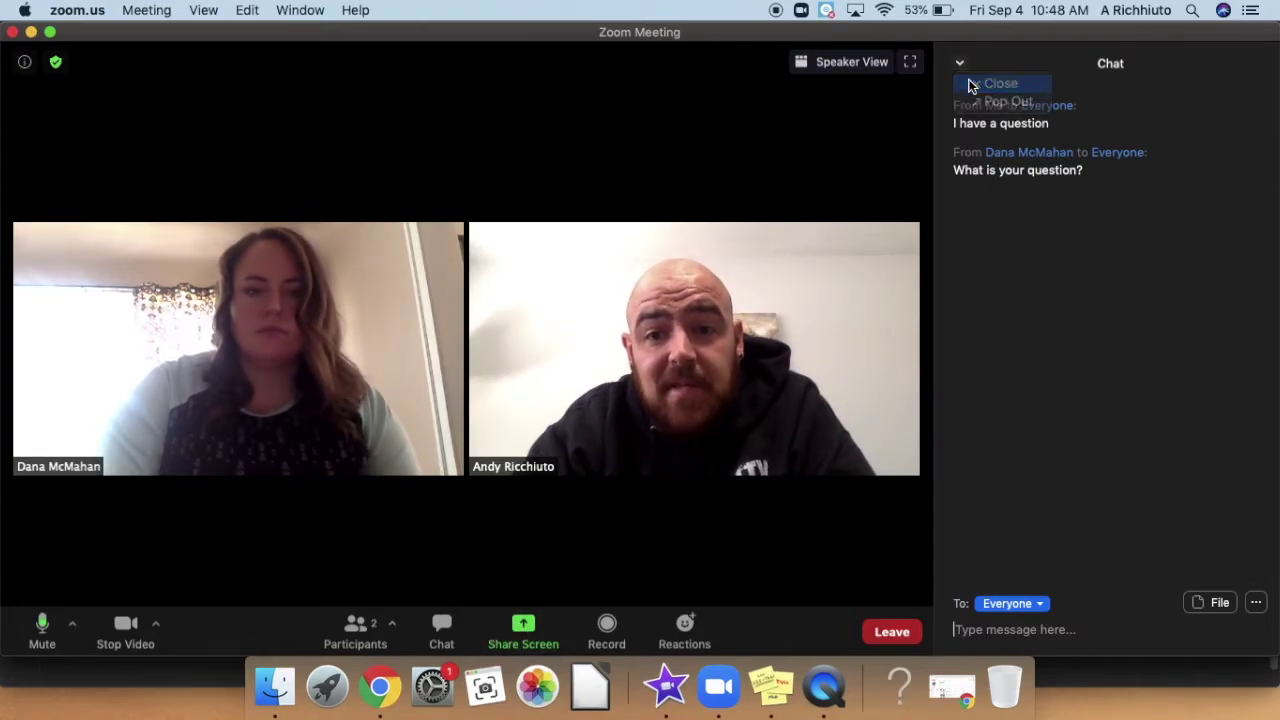
left_click(990, 84)
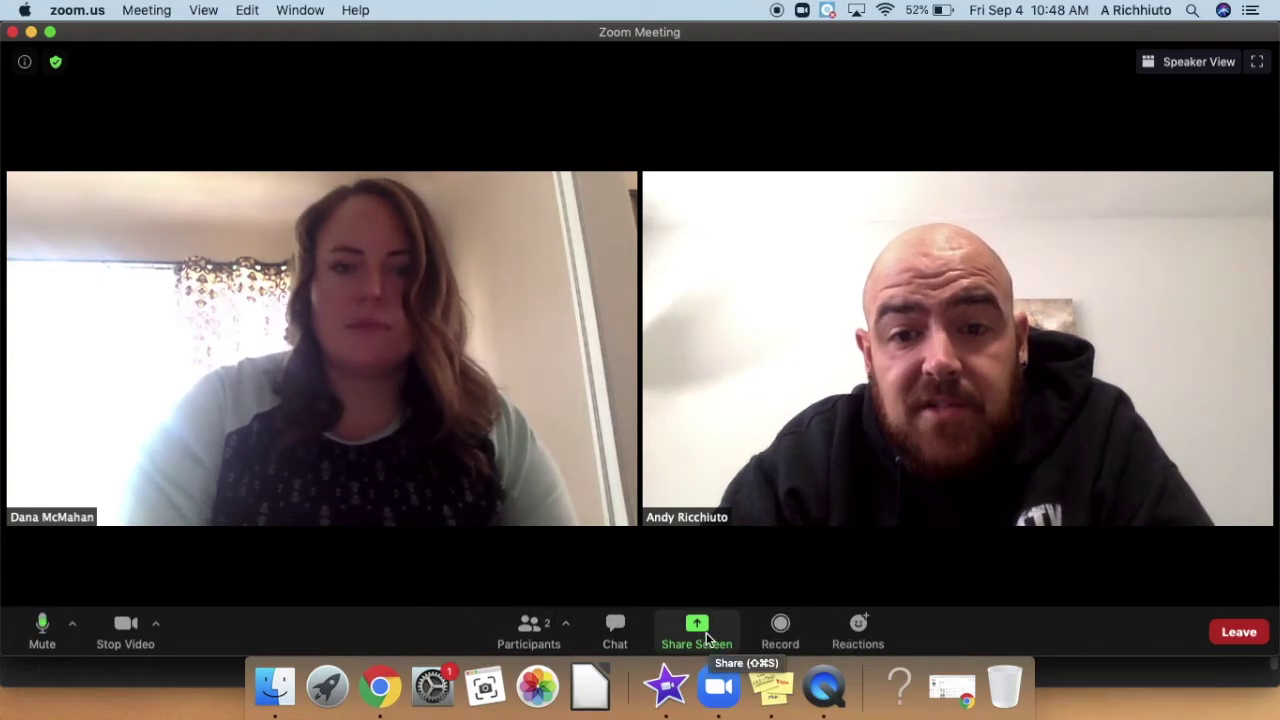
Step: Examine the screen-sharing sources and close the selection without sharing anything
left_click(697, 630)
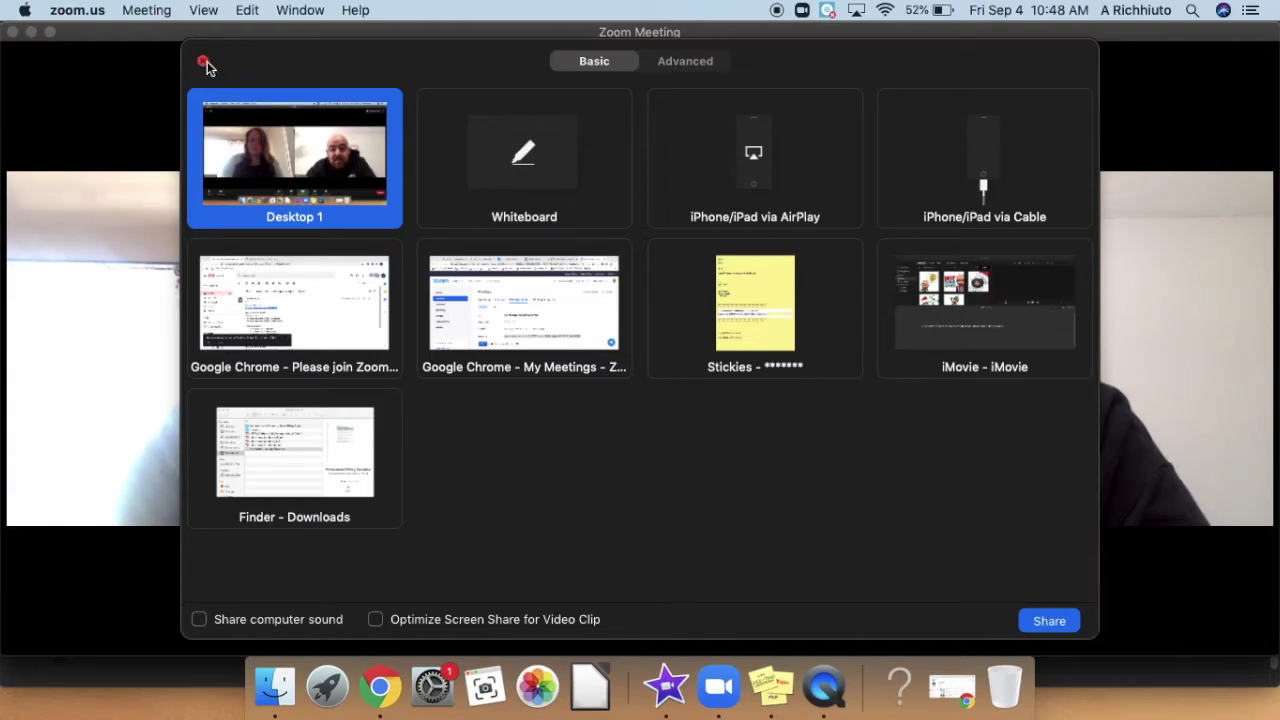
left_click(204, 62)
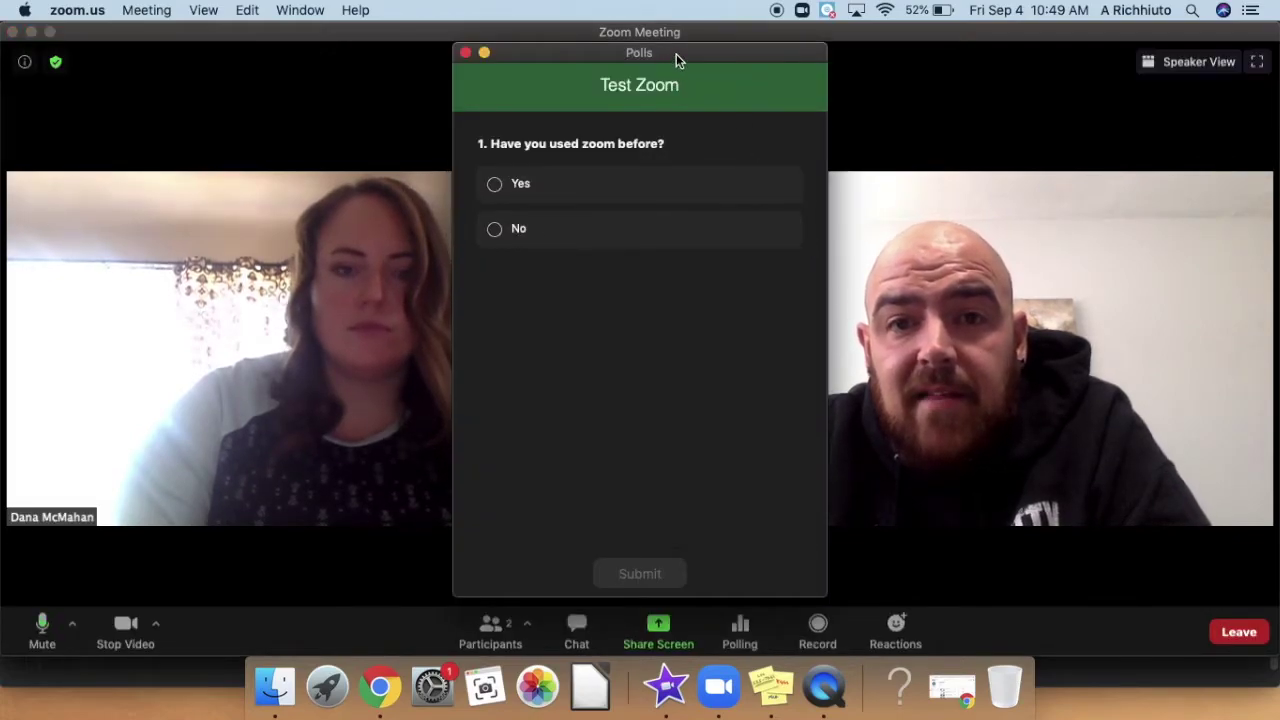
Step: Answer Yes to the poll question "Have you used zoom before?" and submit the response
left_click_drag(676, 55, 737, 60)
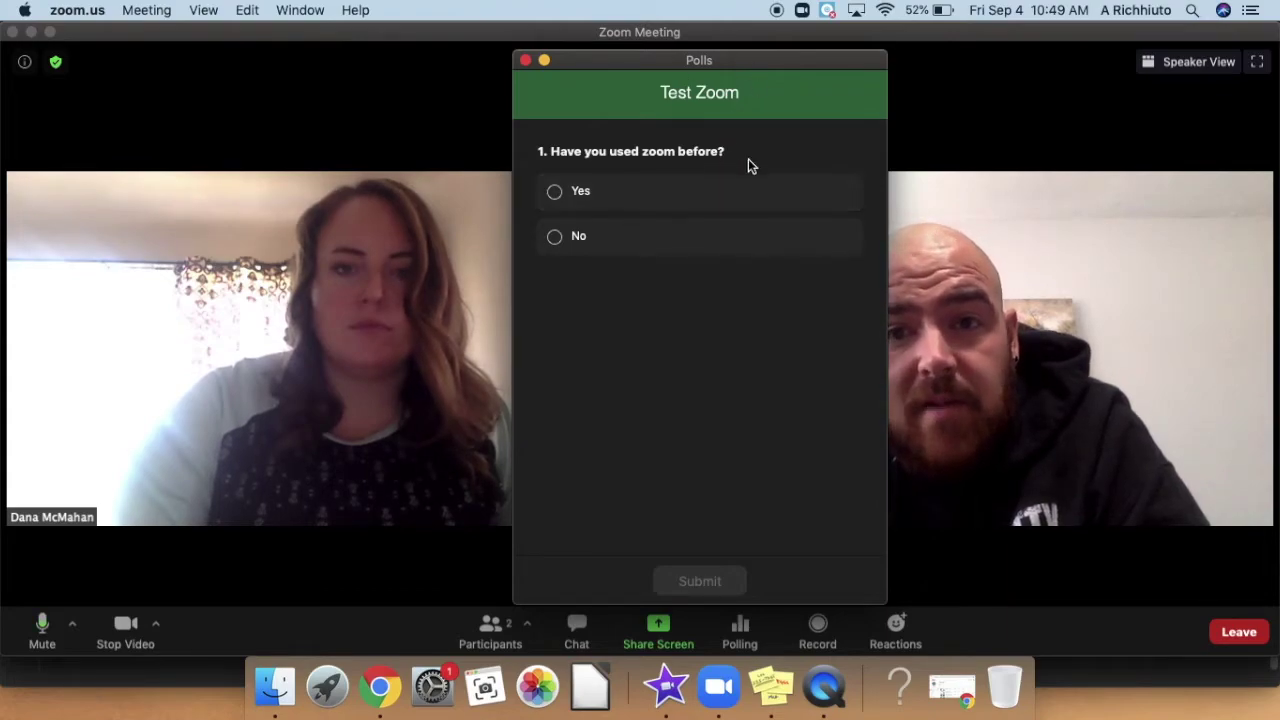
left_click(673, 203)
left_click(677, 580)
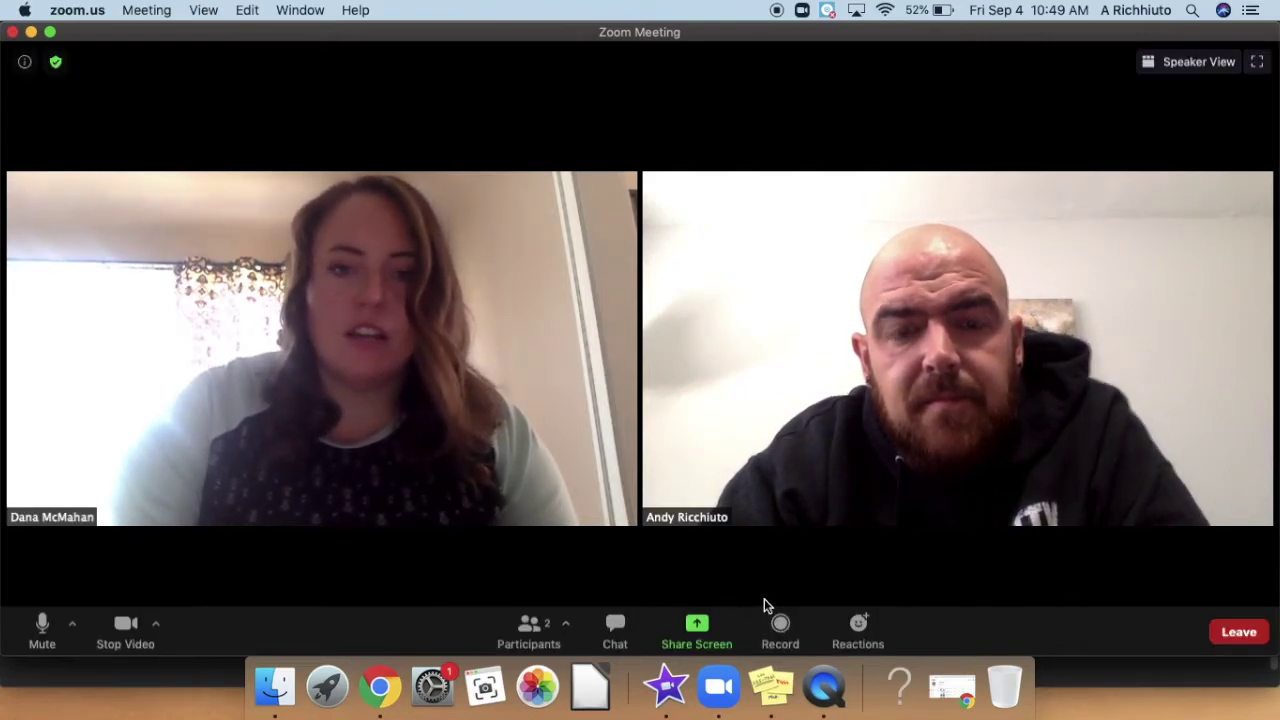
Step: Reopen the meeting chat and send thumbs-up, clapping and joy reactions one after another
left_click(614, 630)
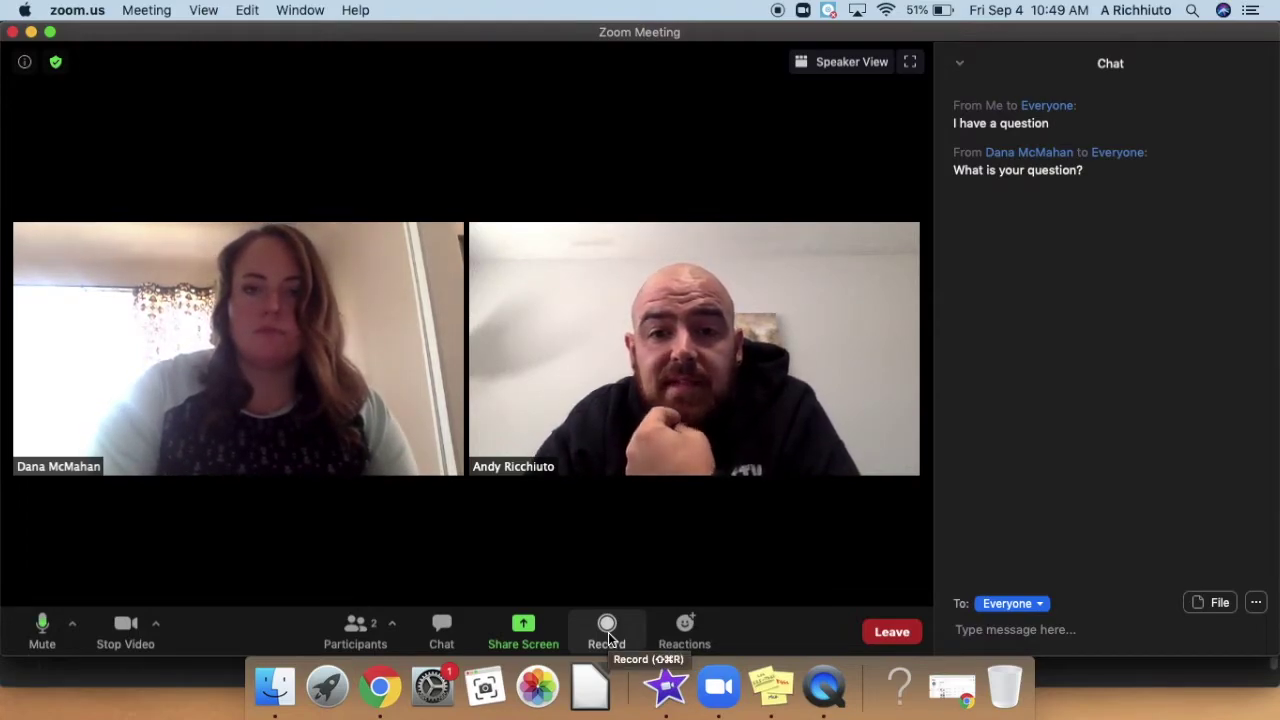
left_click(688, 636)
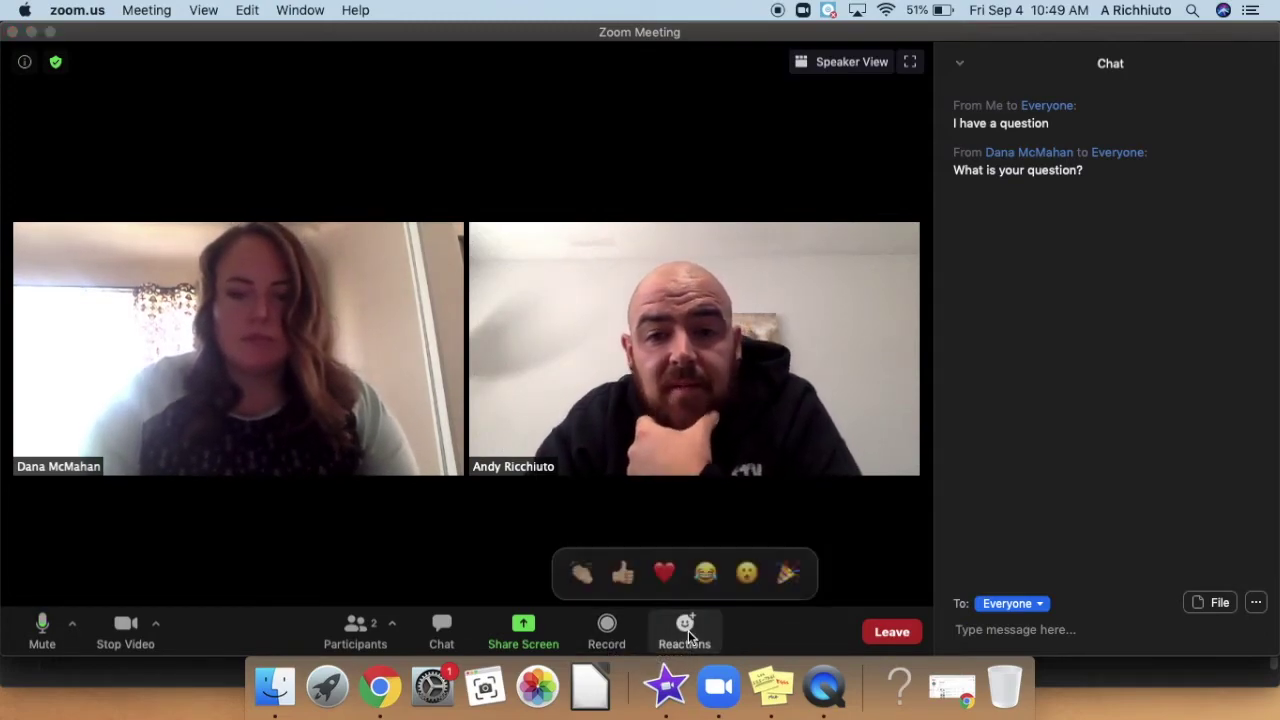
left_click(623, 575)
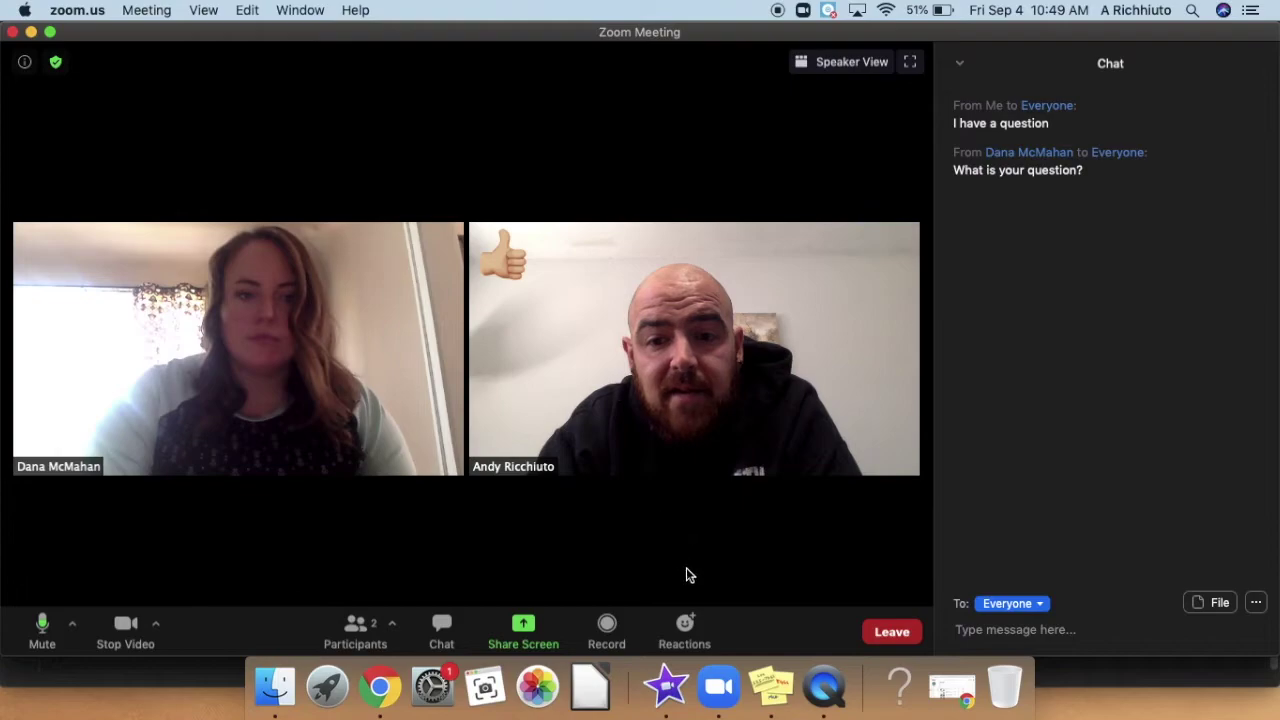
left_click(685, 630)
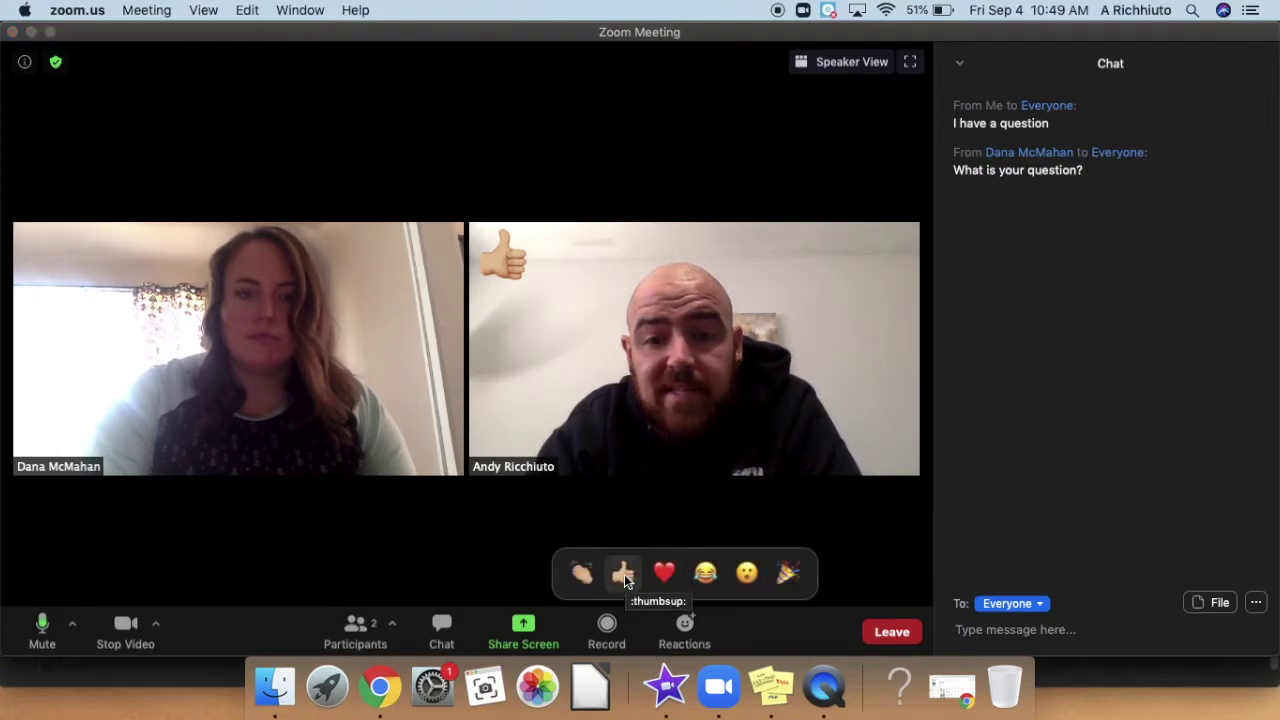
left_click(585, 575)
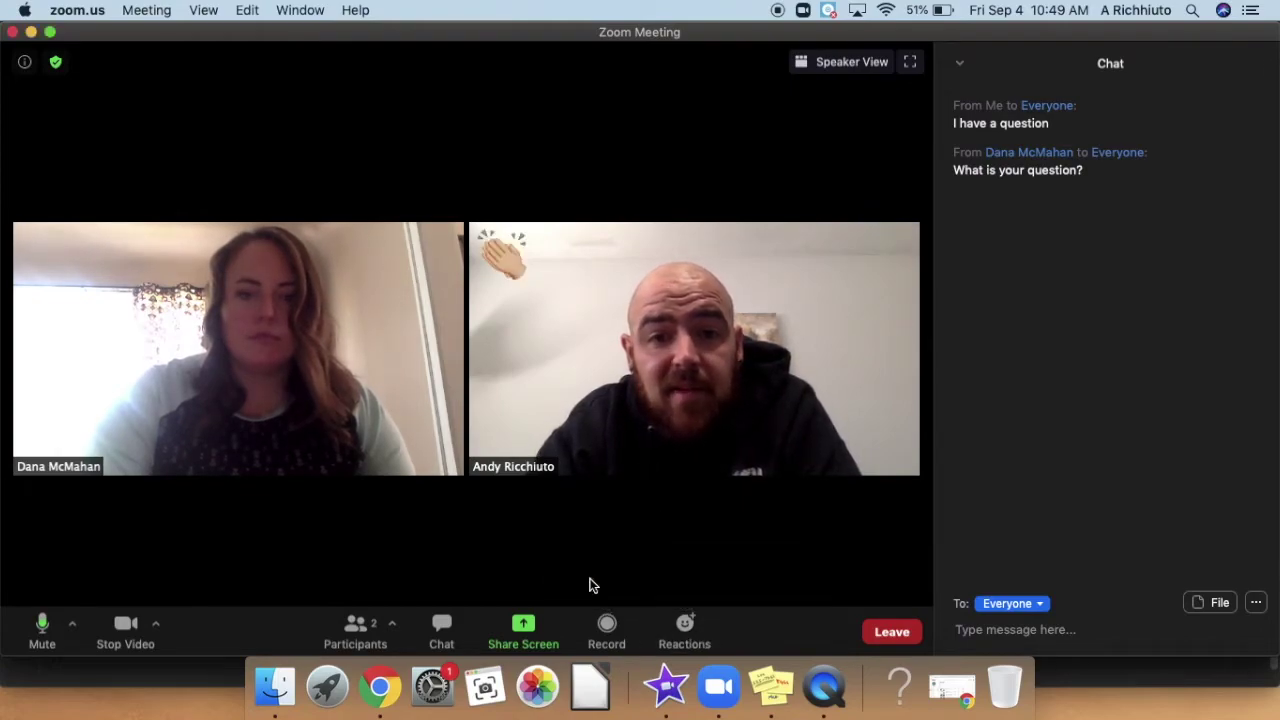
left_click(685, 627)
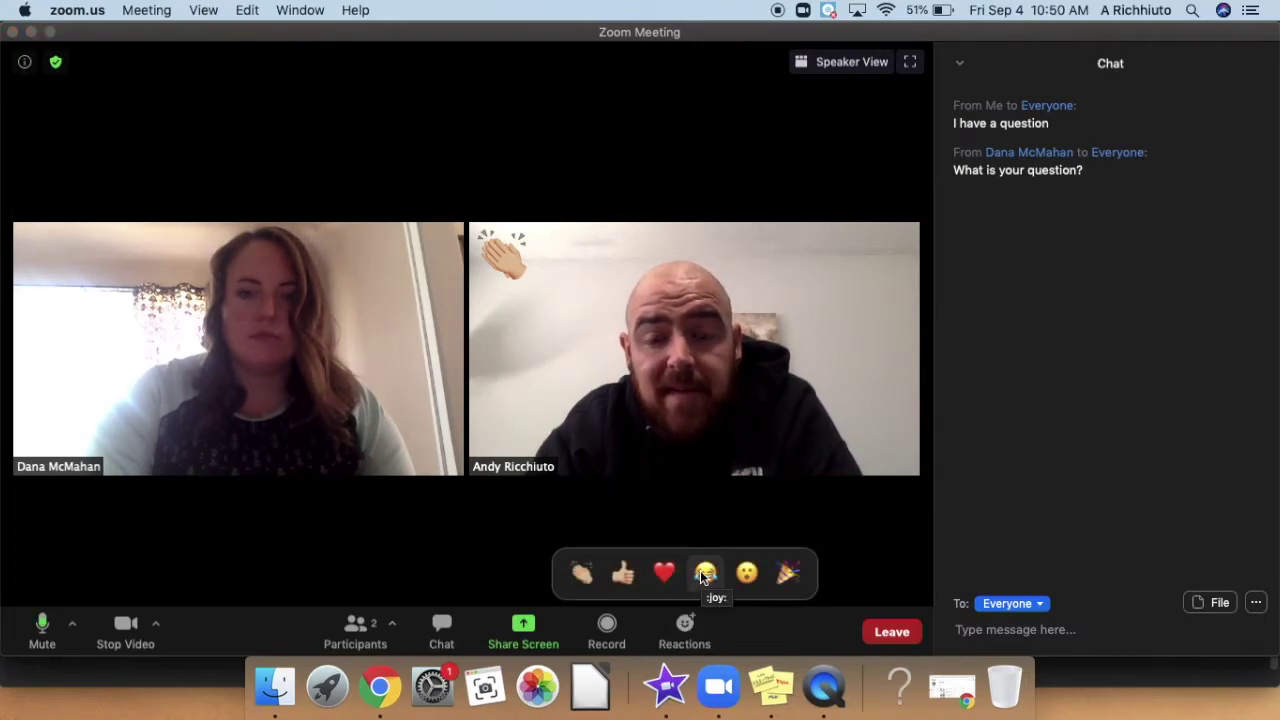
left_click(704, 574)
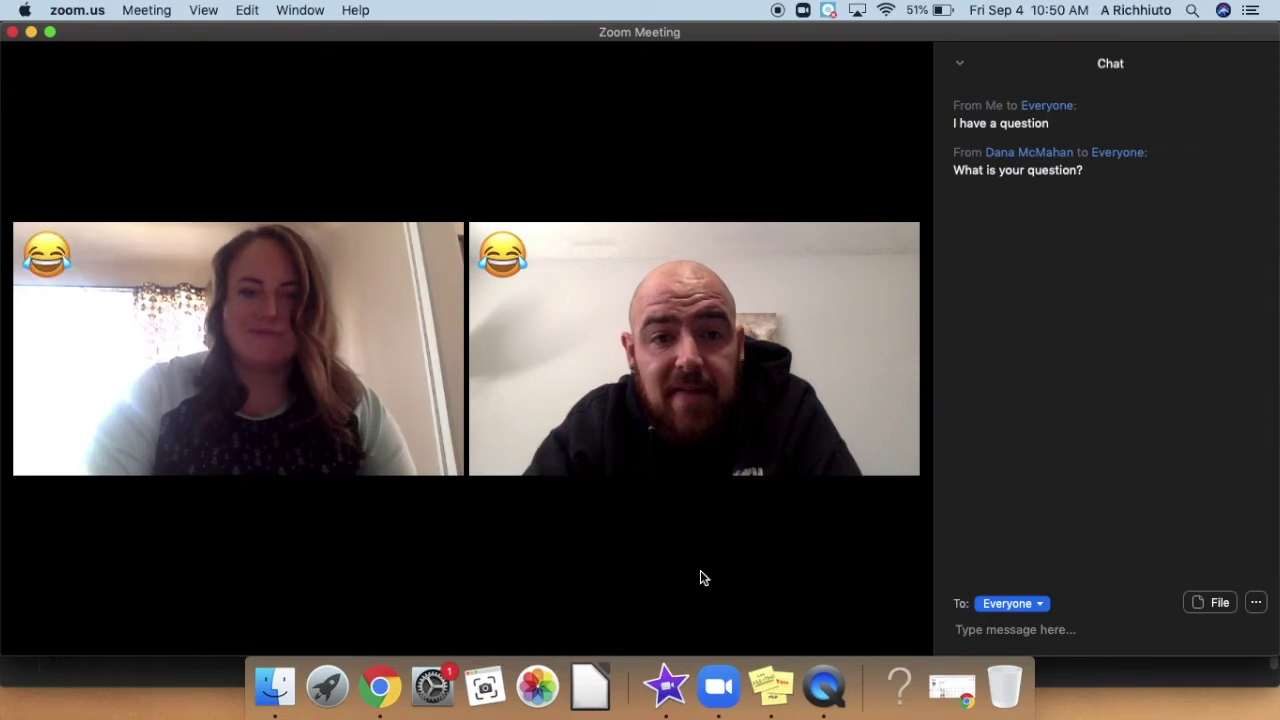
mouse_move(700, 608)
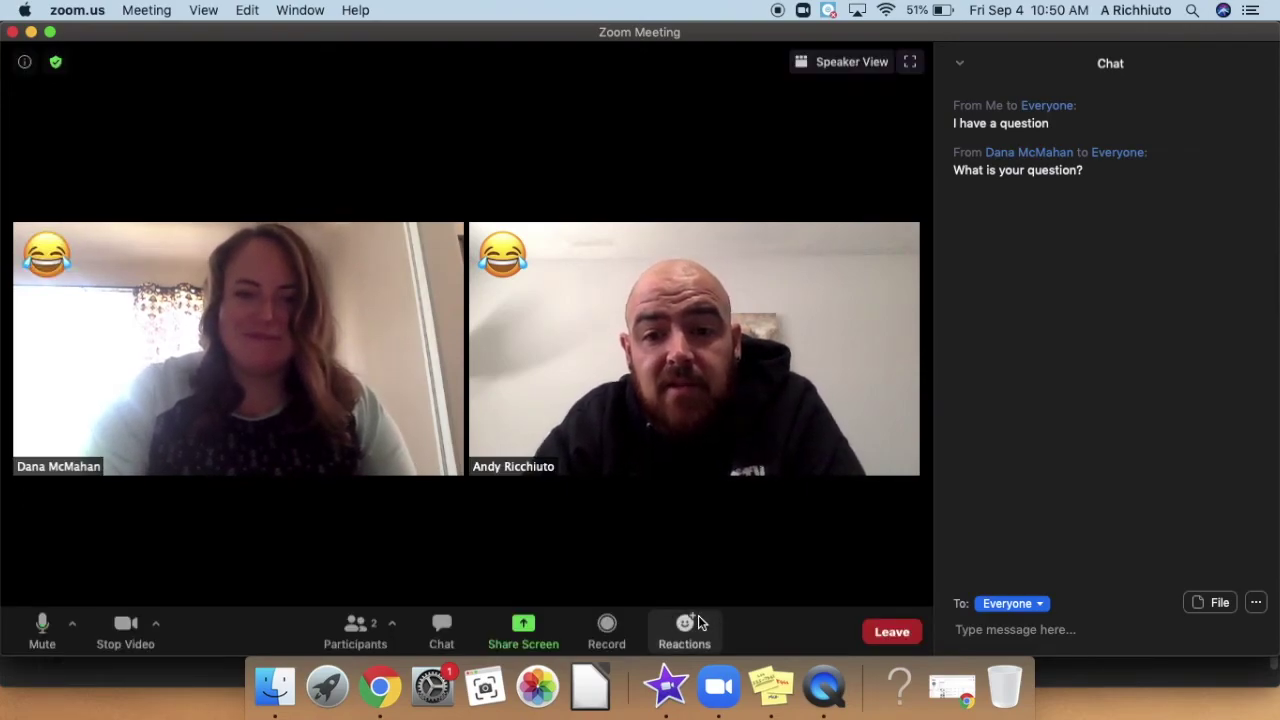
left_click(699, 622)
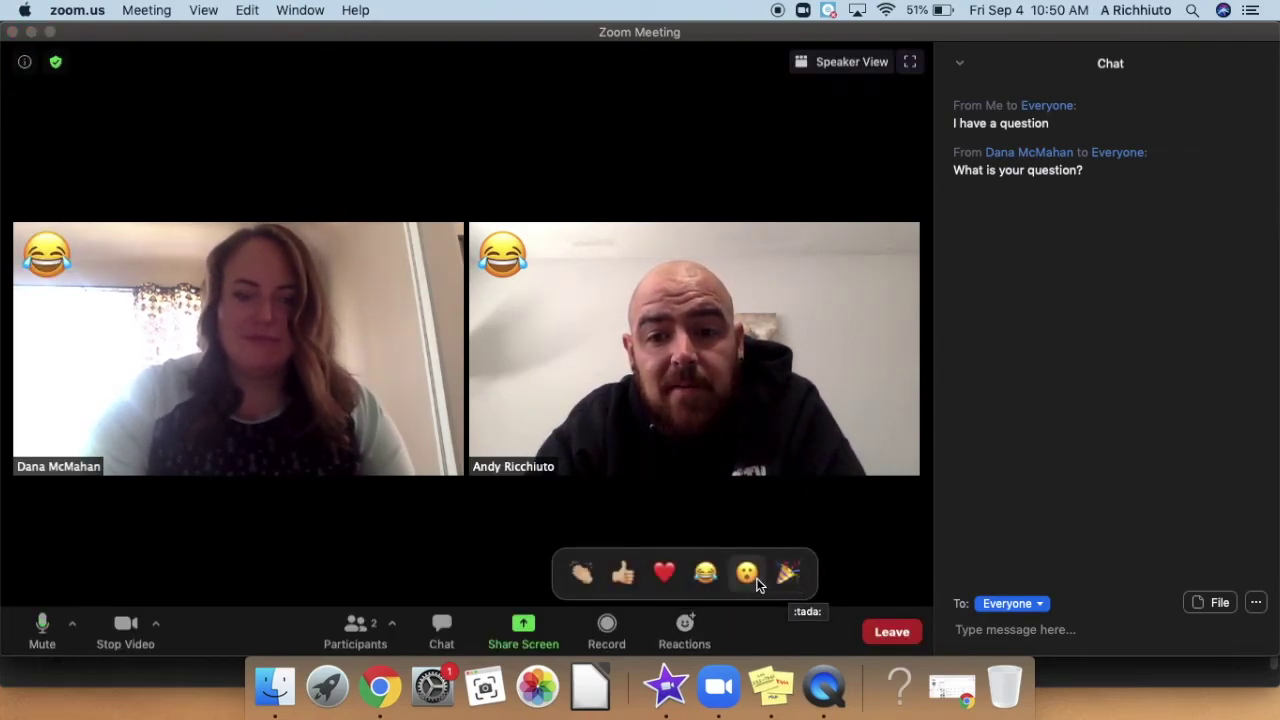
left_click(595, 524)
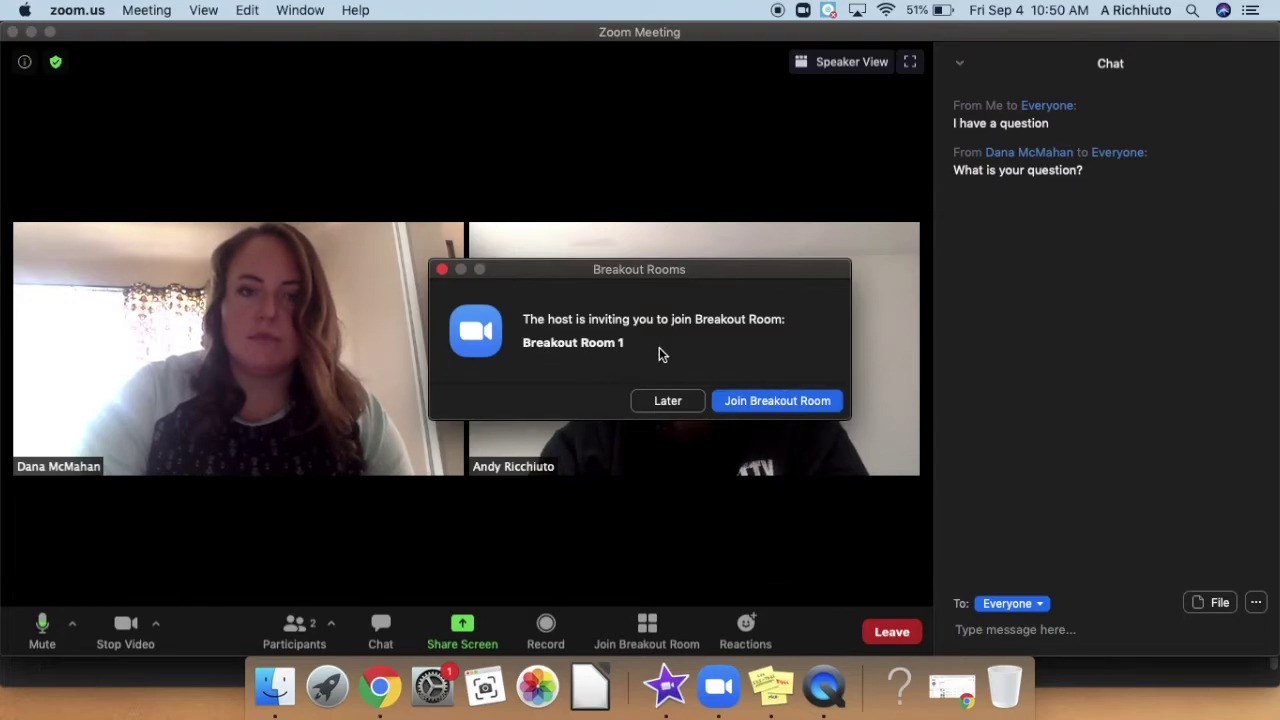
Step: Accept the host's invitation to Breakout Room 1 and return to the main session
left_click(787, 402)
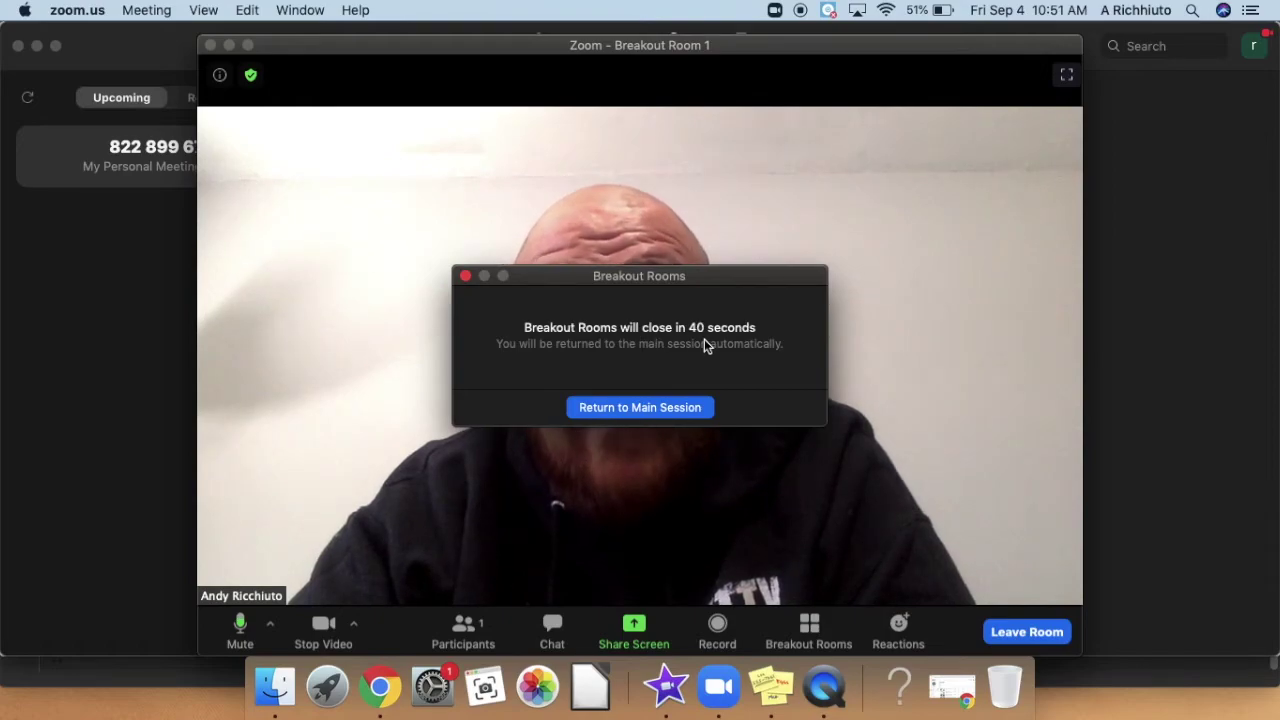
left_click(622, 408)
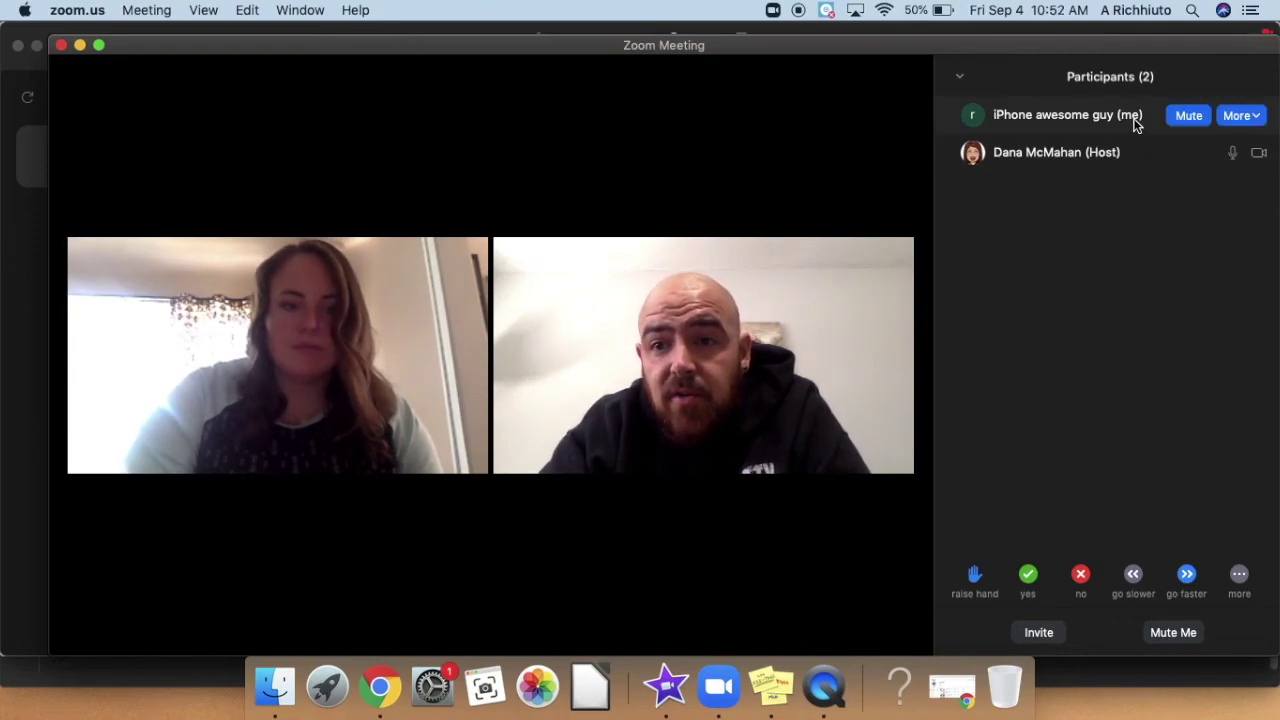
Step: Change your own display name in the participant list to a title and last initial
mouse_move(1143, 125)
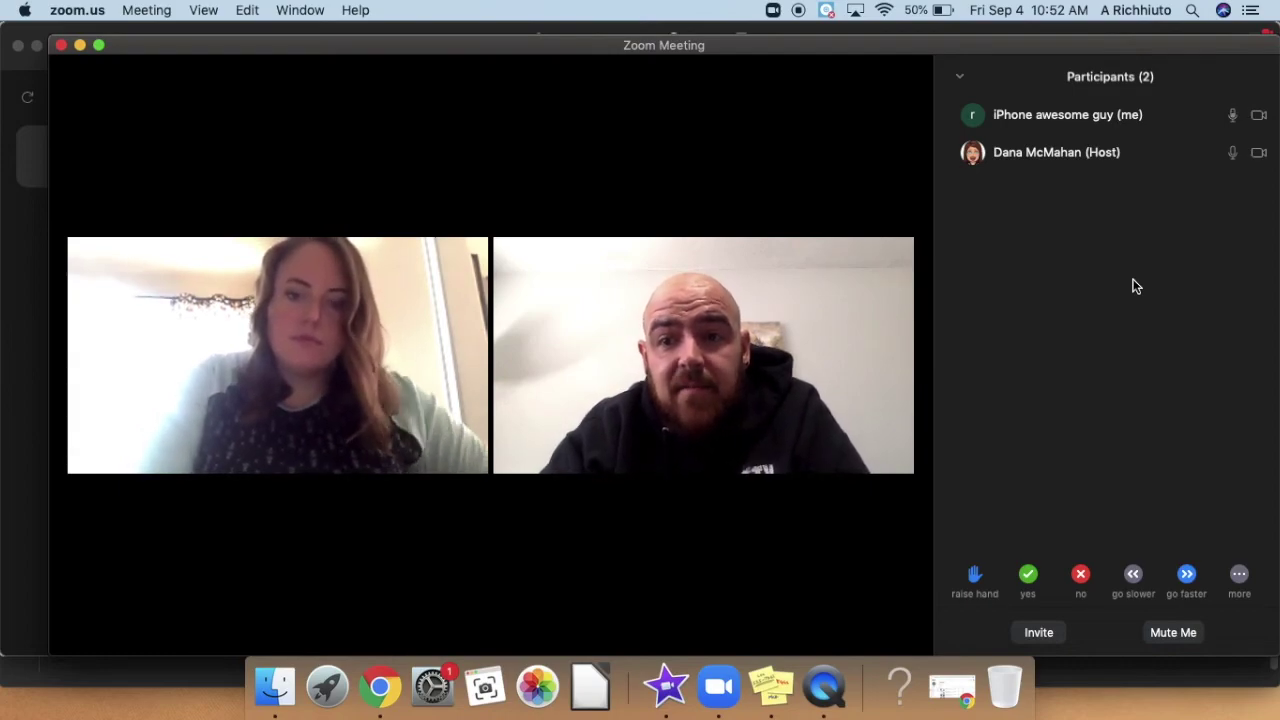
mouse_move(1089, 131)
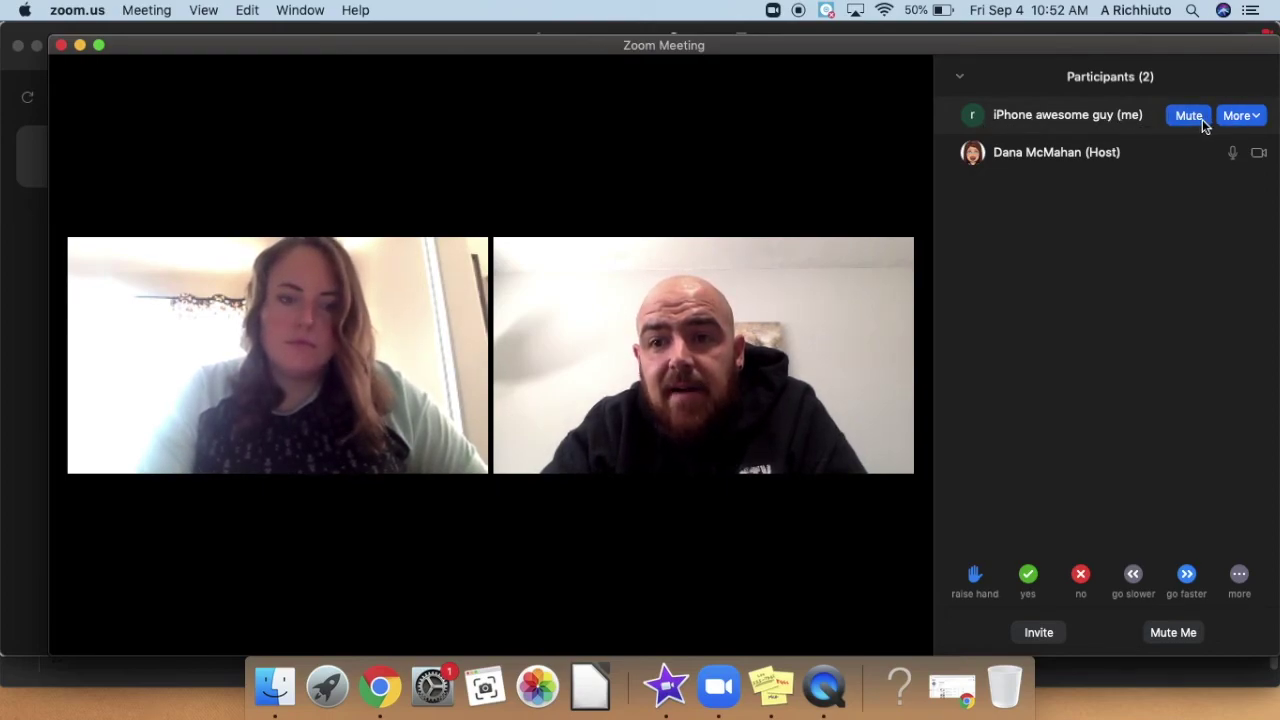
left_click(1257, 117)
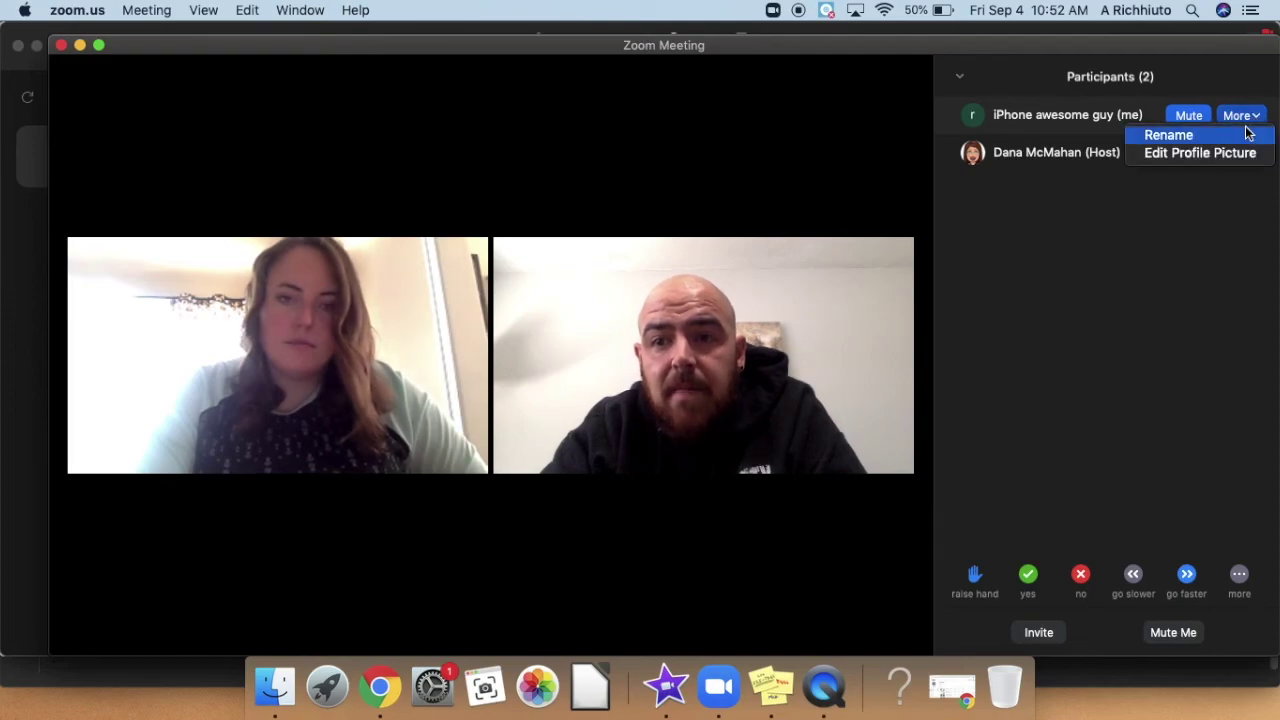
left_click(1239, 136)
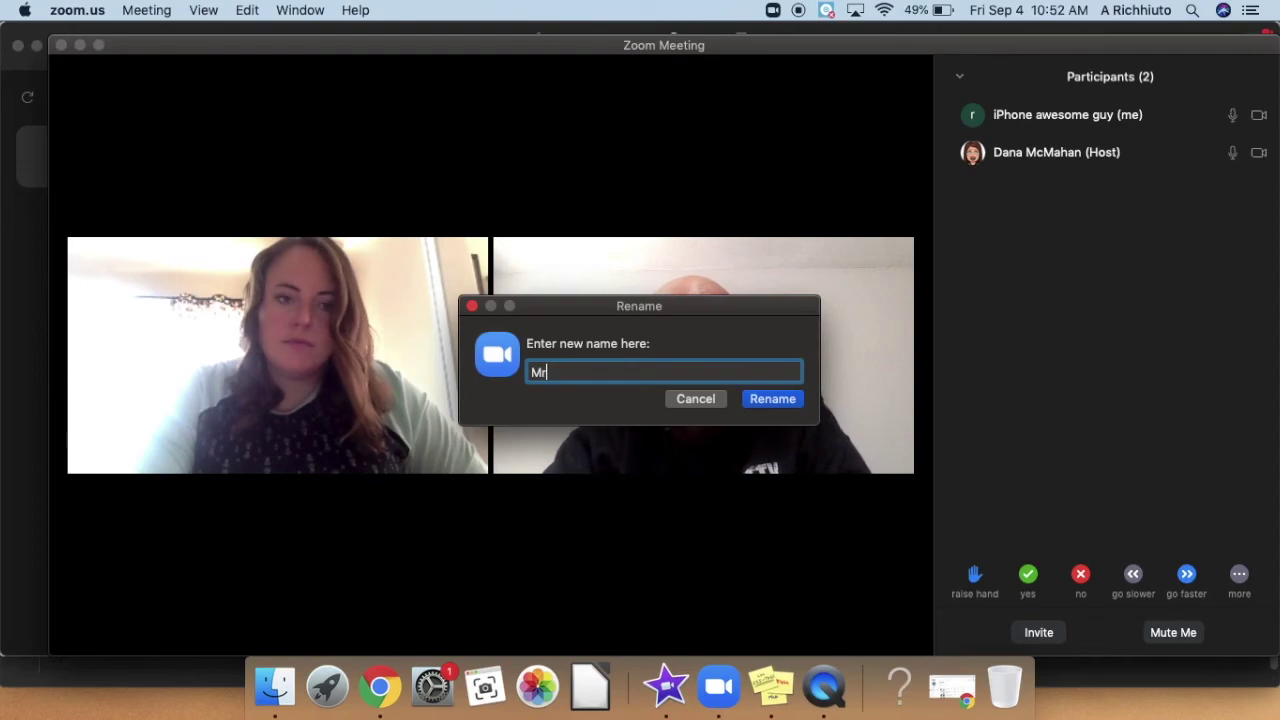
key("Return")
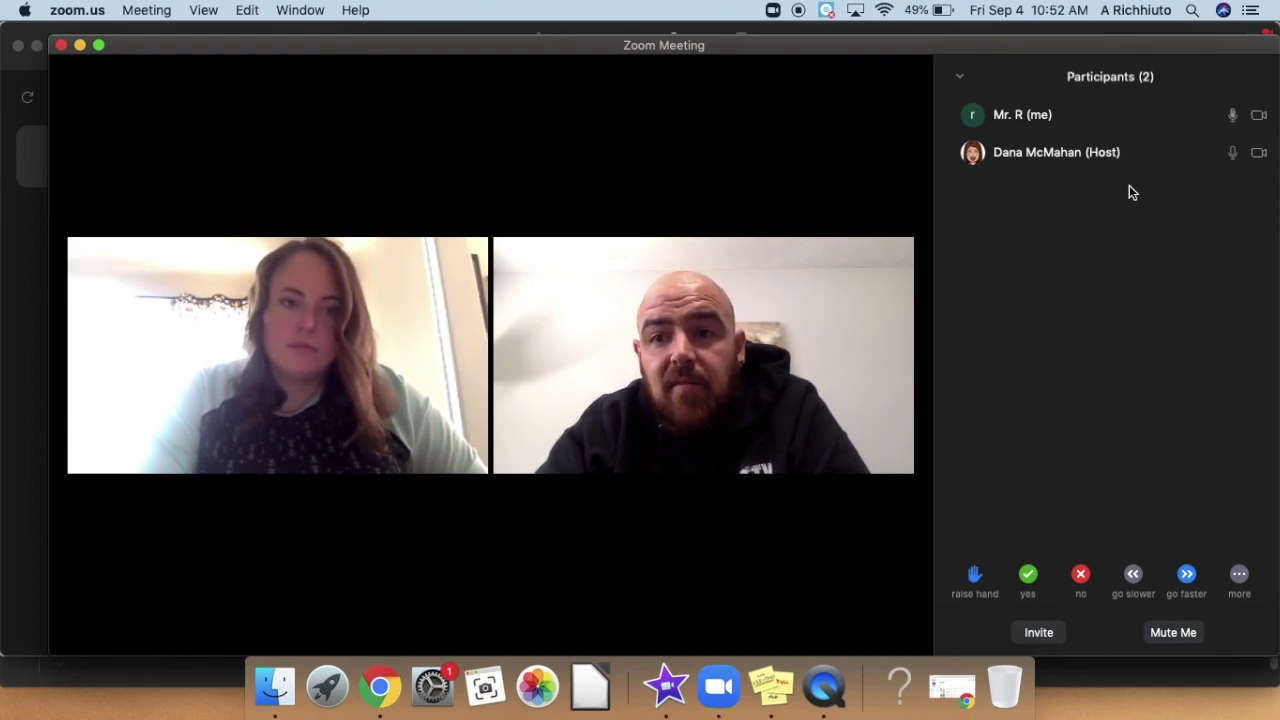
Step: Rename your own participant entry to your full name followed by "- 8.1"
mouse_move(1192, 123)
left_click(1236, 116)
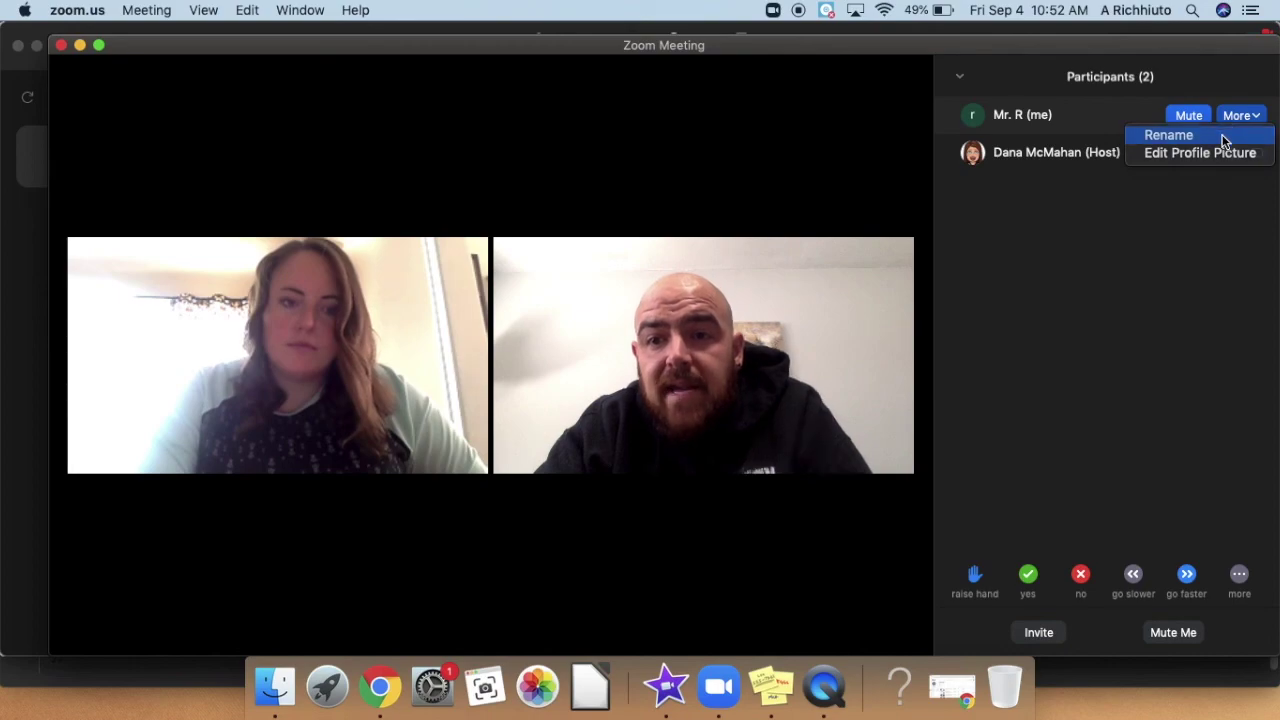
left_click(1222, 137)
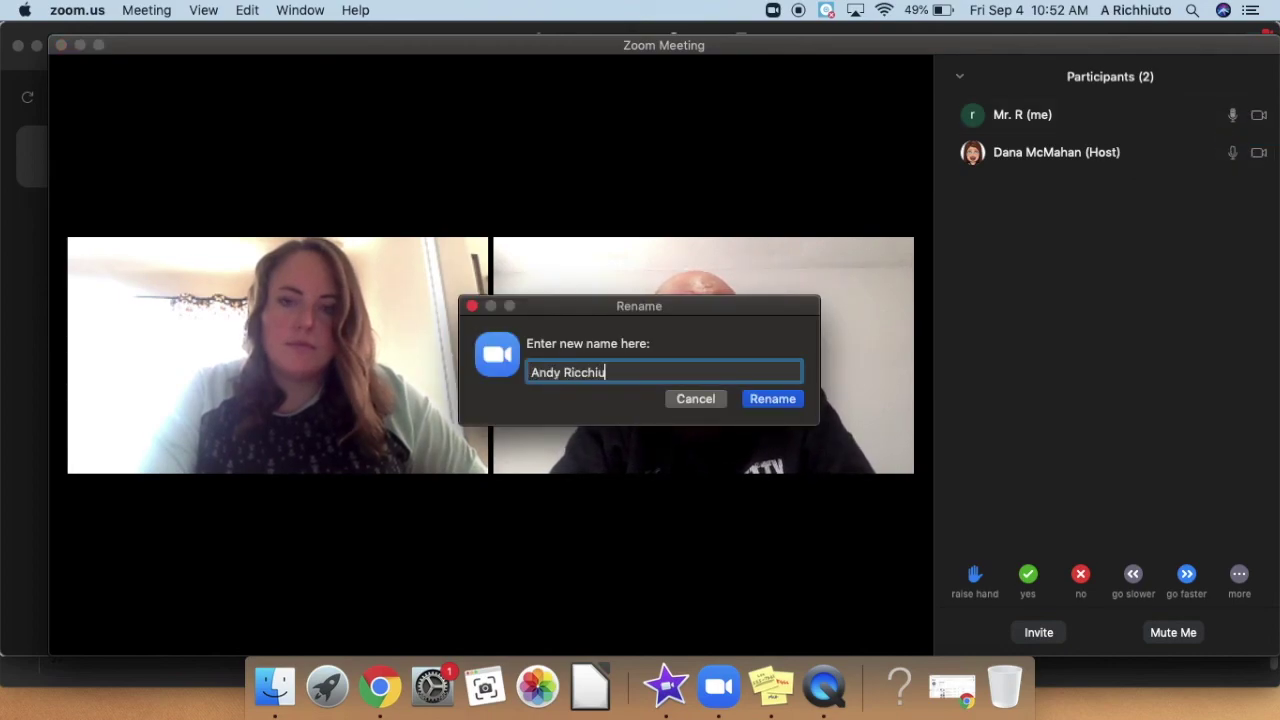
type("Andy Ricchiuto - 8.1")
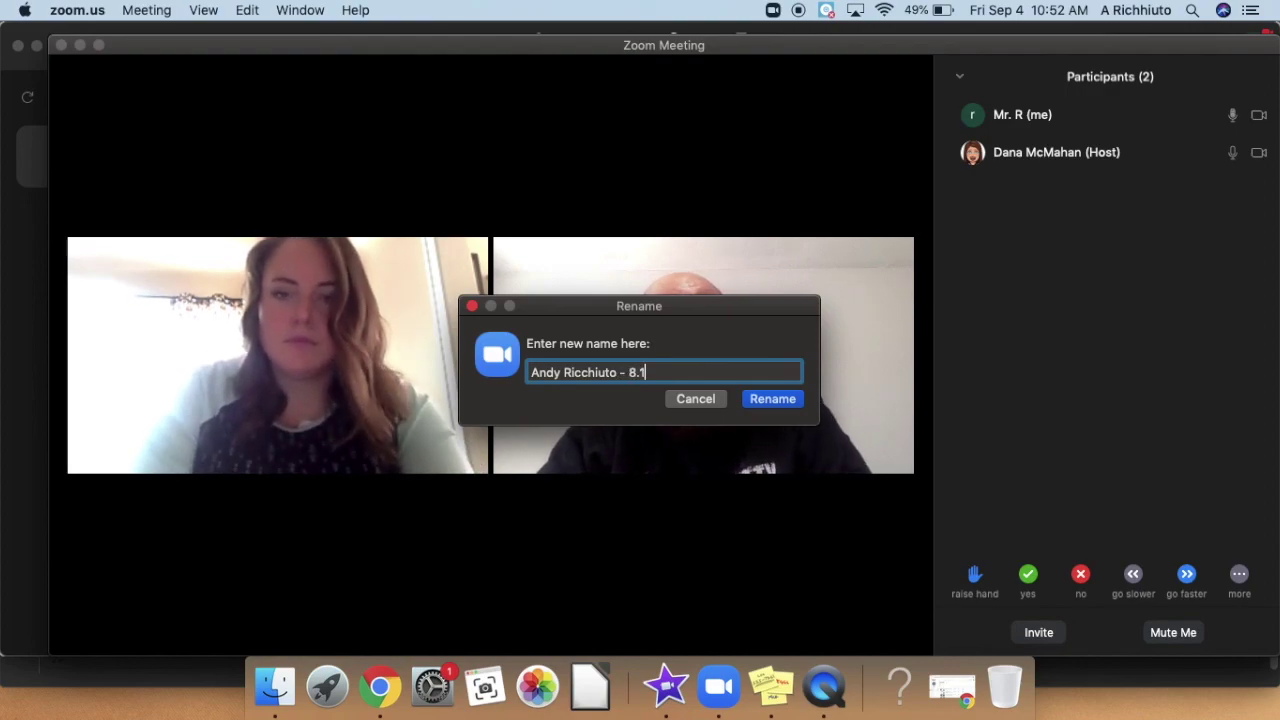
key("Return")
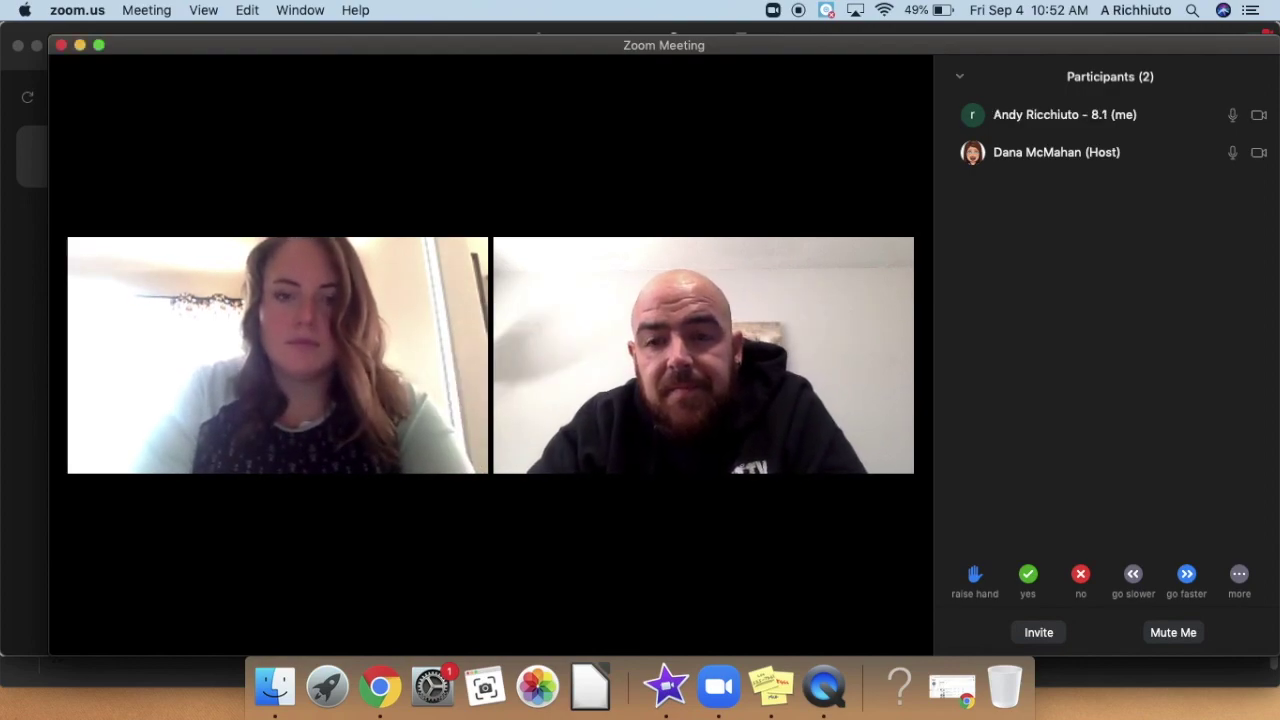